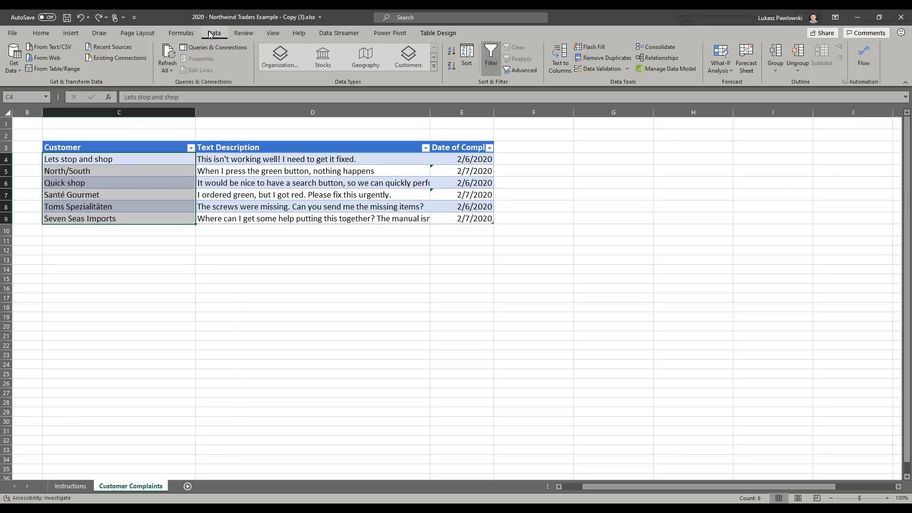
Step: Convert the selected customer names to the Organization data type and add the ContactName field from the Let's Stop N Shop card
left_click(434, 67)
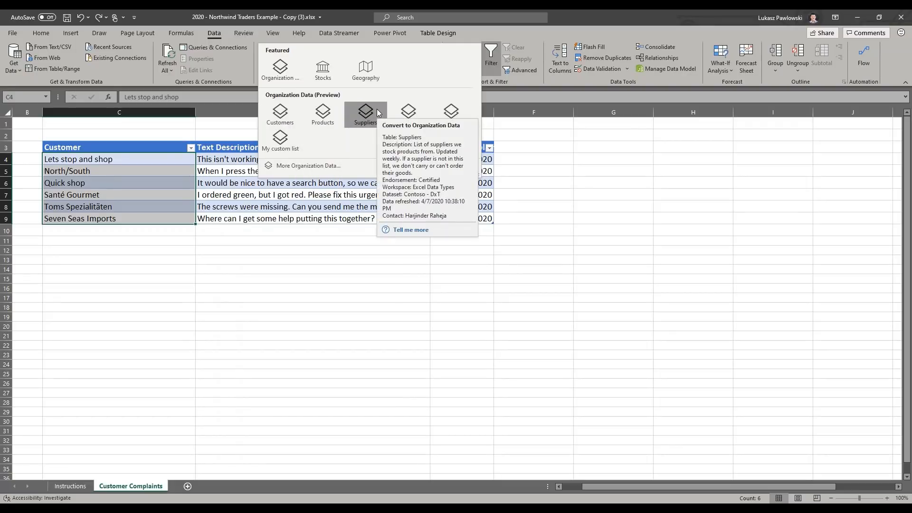
left_click(293, 73)
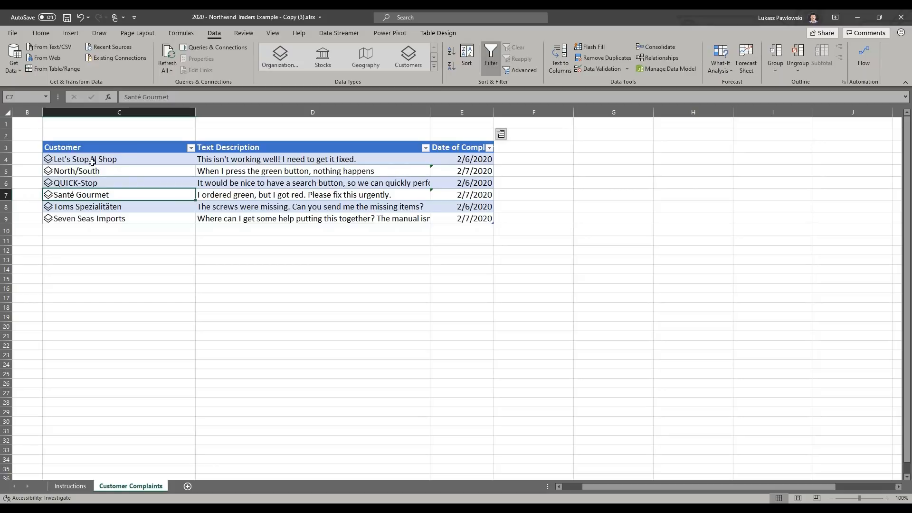
left_click(48, 160)
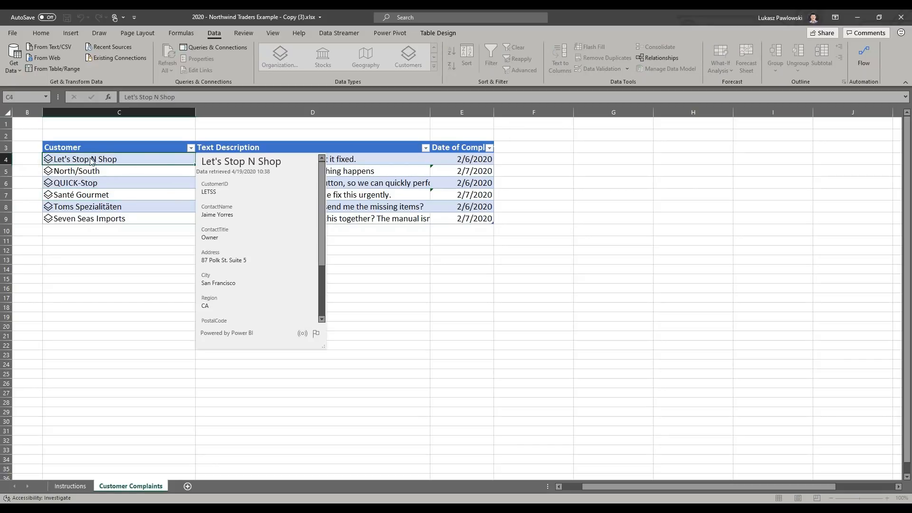
mouse_move(323, 185)
left_mouse_down()
mouse_move(324, 256)
mouse_move(322, 175)
left_mouse_up()
left_click(308, 215)
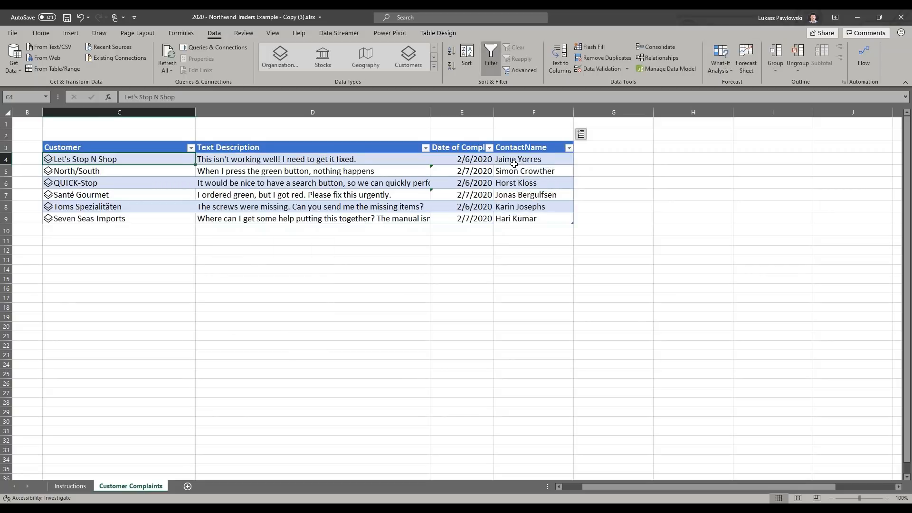
Step: Add the Phone and Current Orders Total fields of the customer data type as new table columns
left_click(582, 136)
left_click(593, 300)
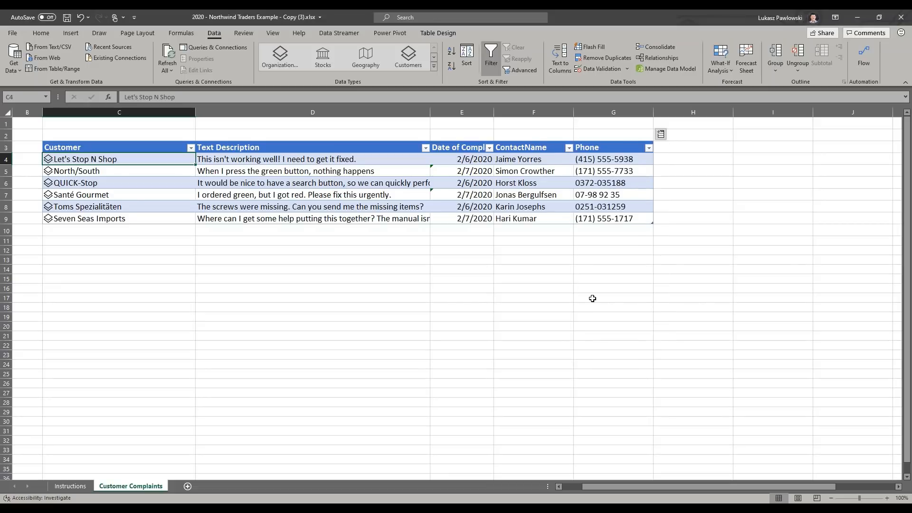
left_click(661, 135)
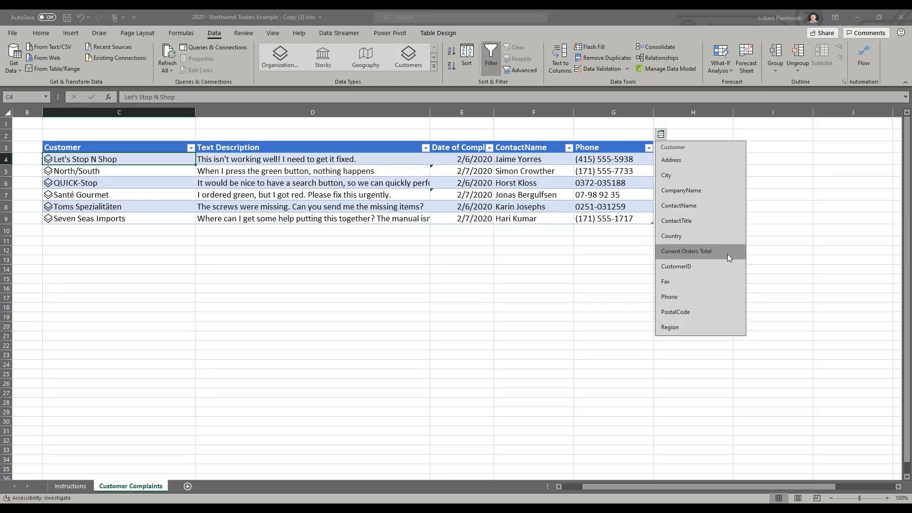
left_click(698, 251)
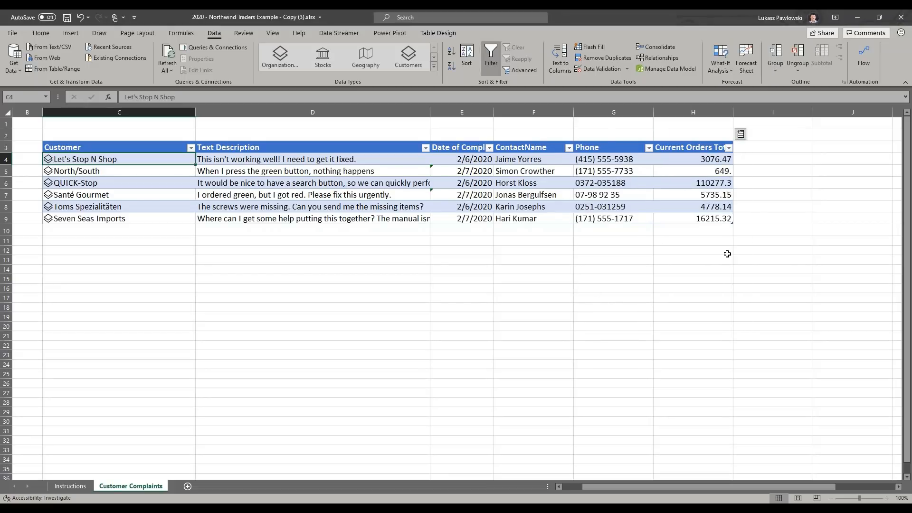
Step: Format the Current Orders Total column as Accounting with a dollar sign and sort the table by it from largest to smallest
left_click(704, 109)
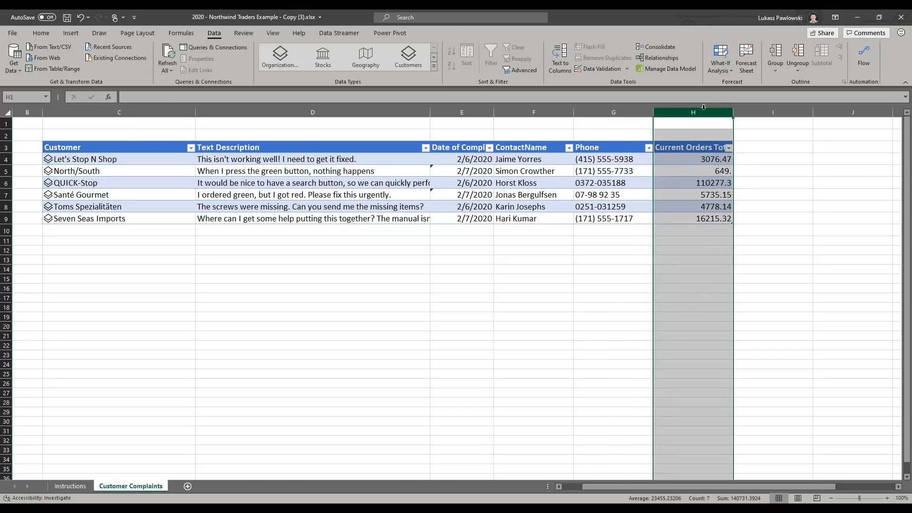
left_click(41, 34)
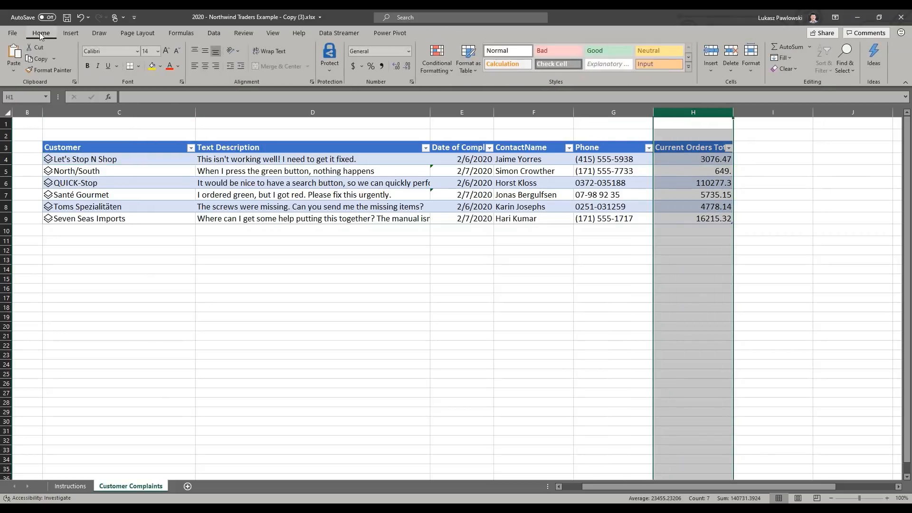
left_click(354, 66)
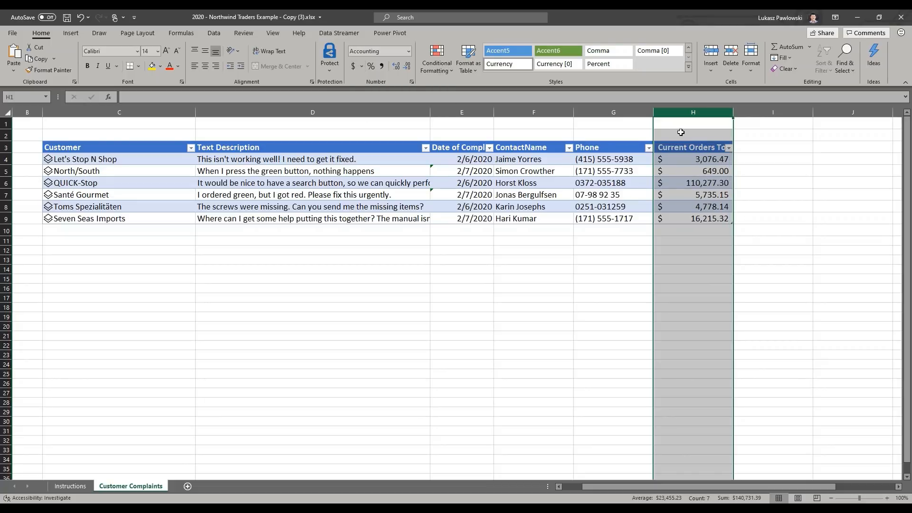
left_click(727, 150)
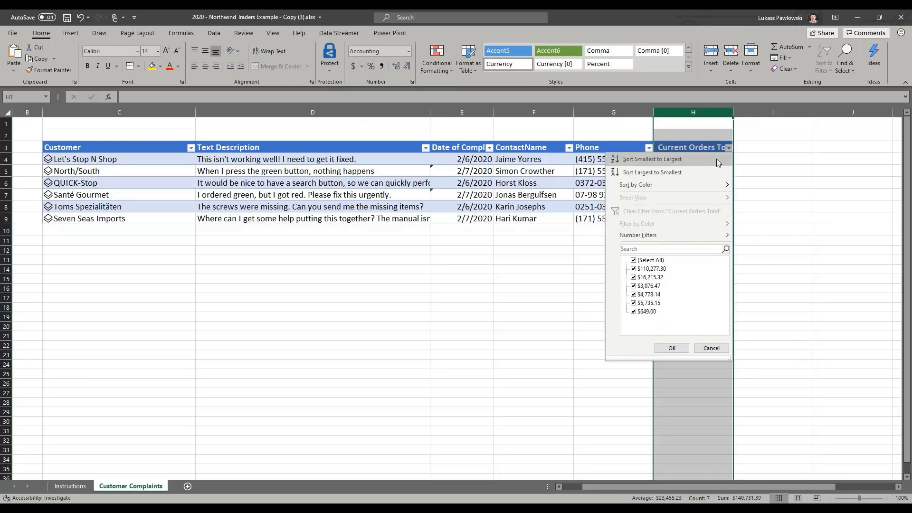
left_click(700, 170)
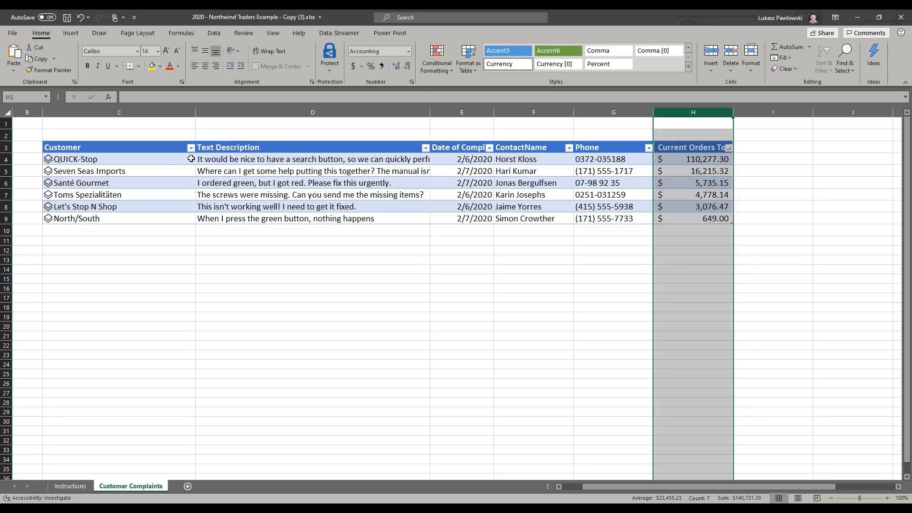
left_click(7, 160)
left_click(766, 160)
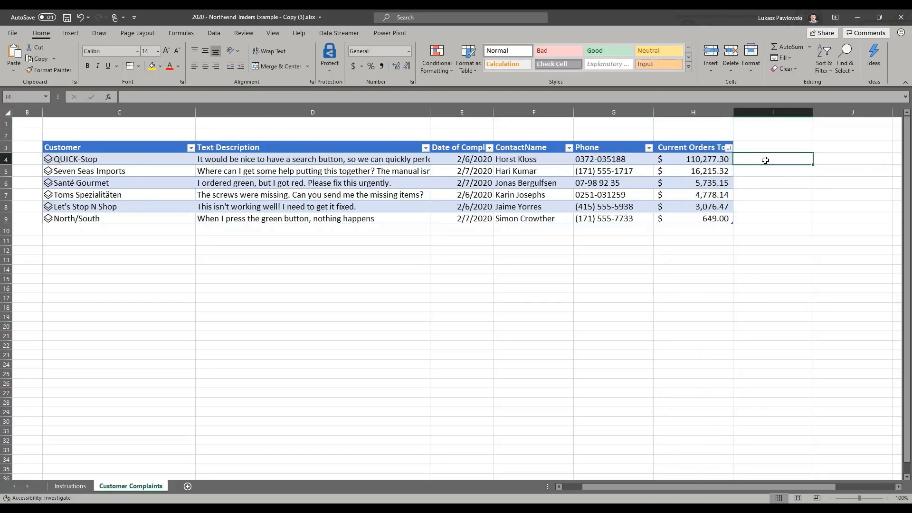
type("=")
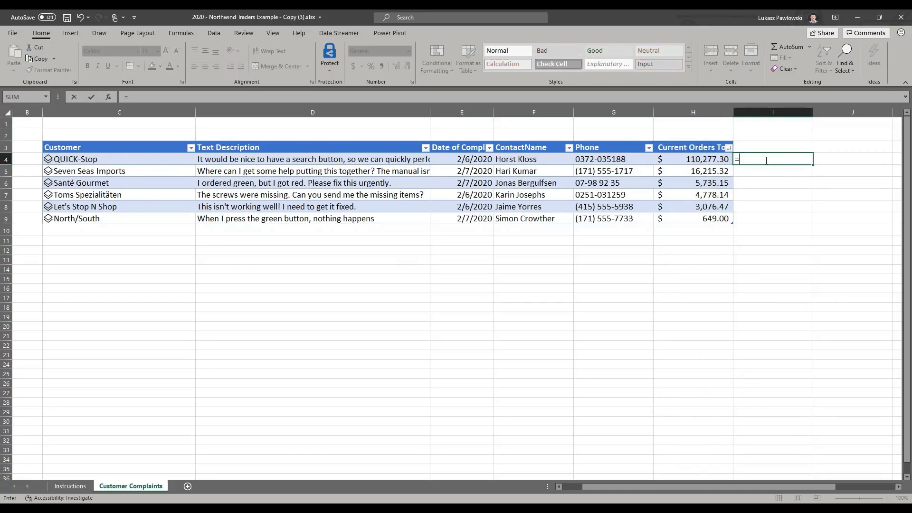
type("[@customer].")
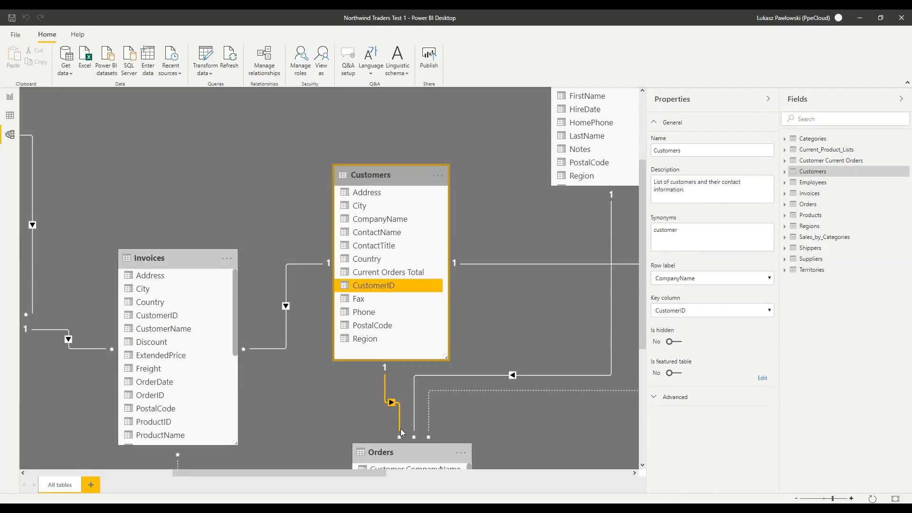
Step: Switch to Power BI Desktop and make sure the Featured tables preview feature is enabled in the options
left_click(18, 35)
left_click(31, 182)
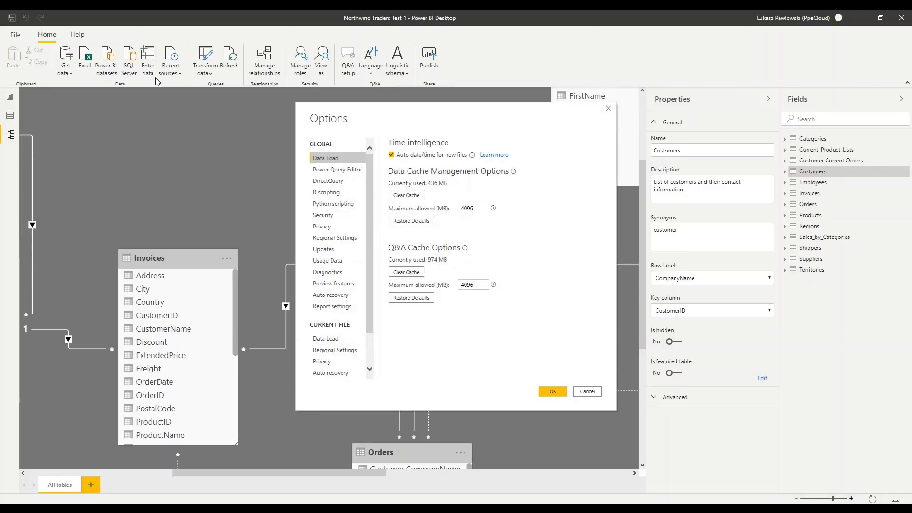
left_click(330, 285)
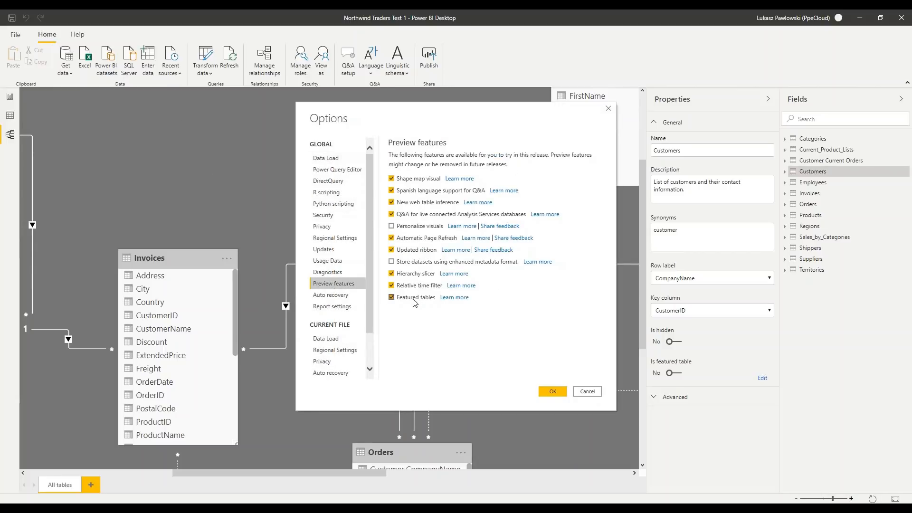
left_click(555, 393)
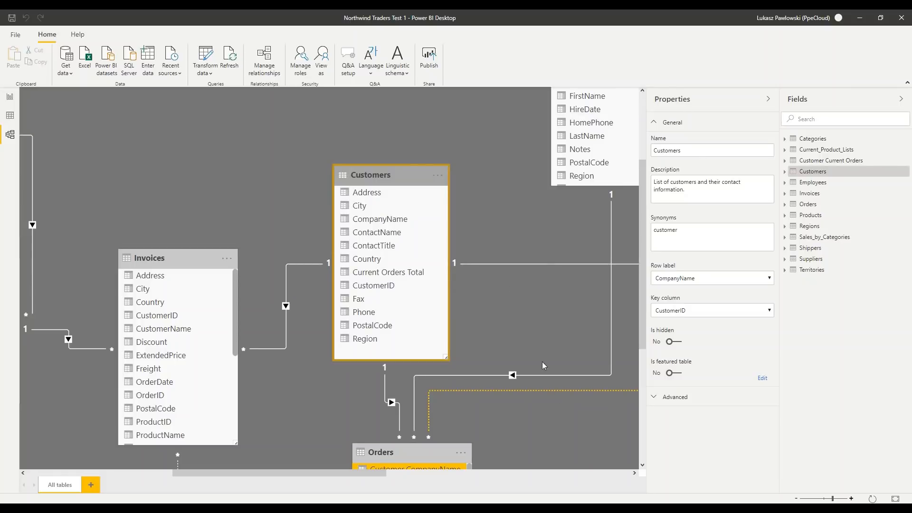
Step: Make Customers a featured table with row label CompanyName and key column CustomerID, and start publishing the report, saving the changes
left_click(677, 375)
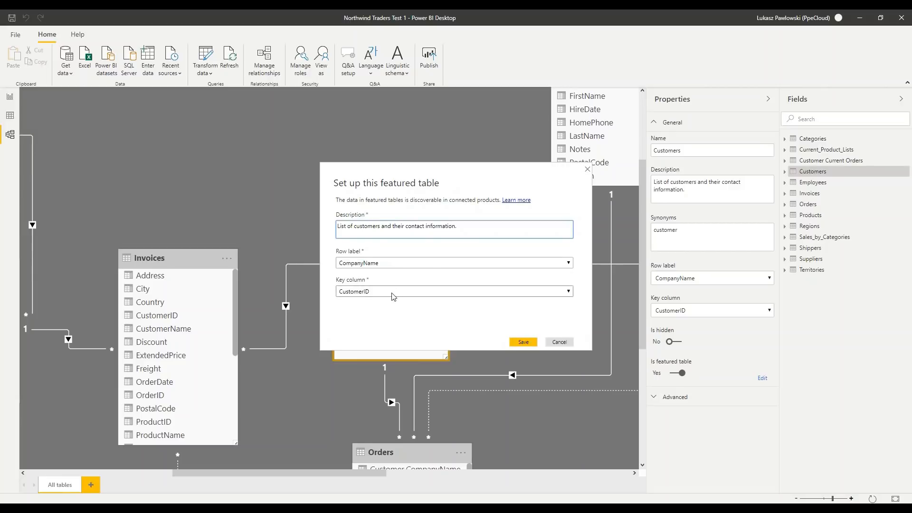
left_click(520, 344)
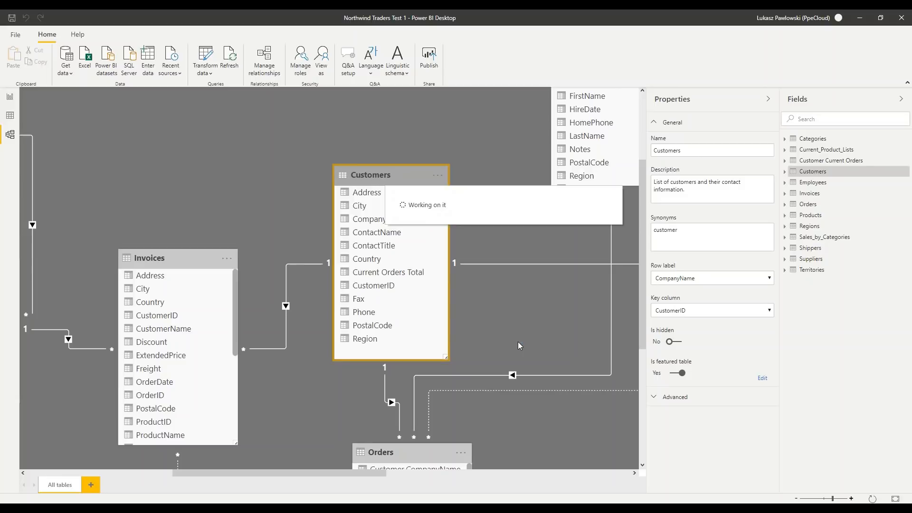
left_click(429, 57)
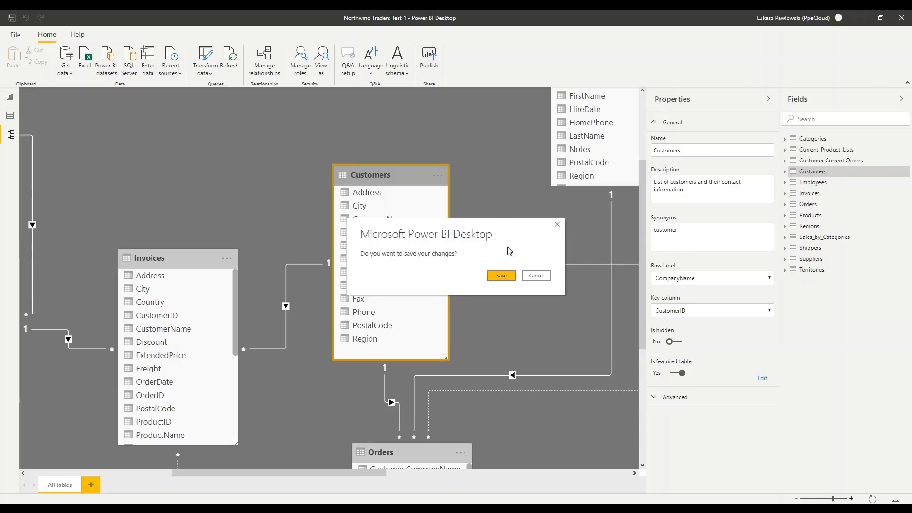
left_click(502, 276)
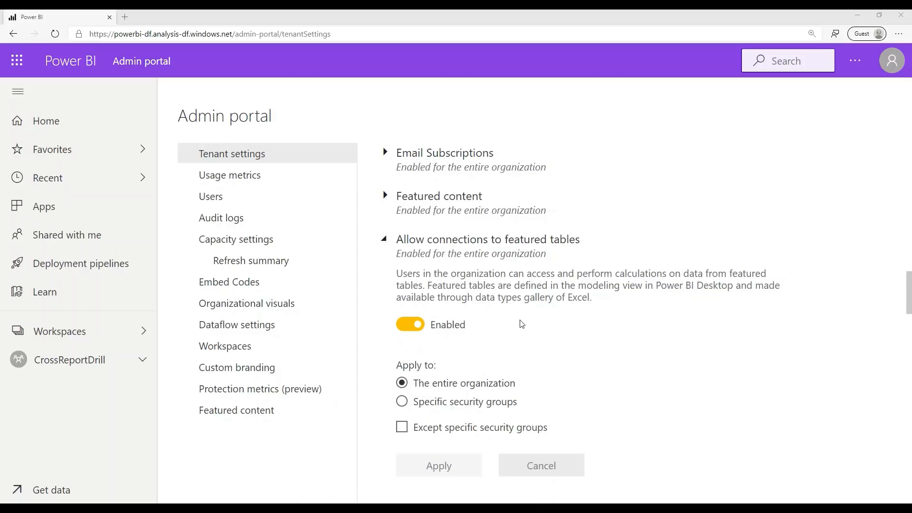
Step: In the Power BI admin portal, check the Export data tenant setting above the featured tables connection setting
scroll(522, 323, "up", 6)
scroll(521, 323, "up", 5)
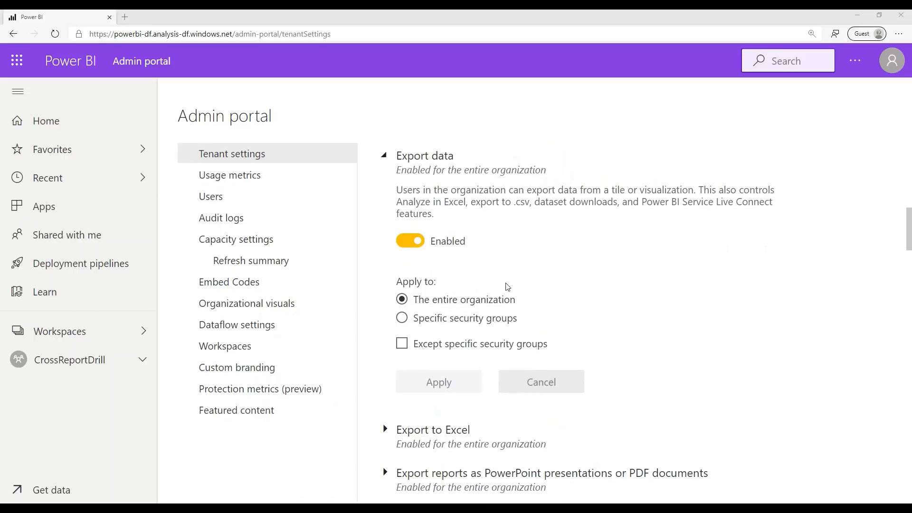
left_click(405, 245)
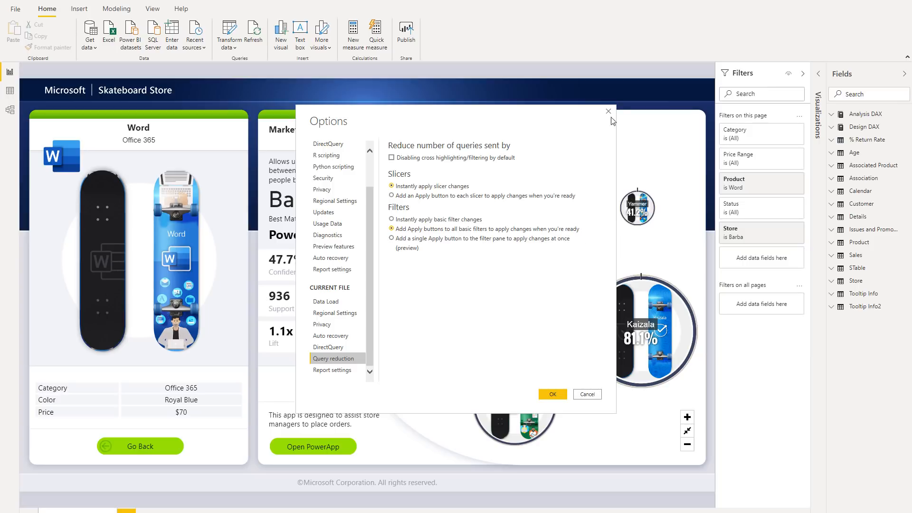
Step: In Power BI Desktop, confirm Apply buttons for all basic filters, and set the page's Store filter to Leo and apply it
left_click(552, 394)
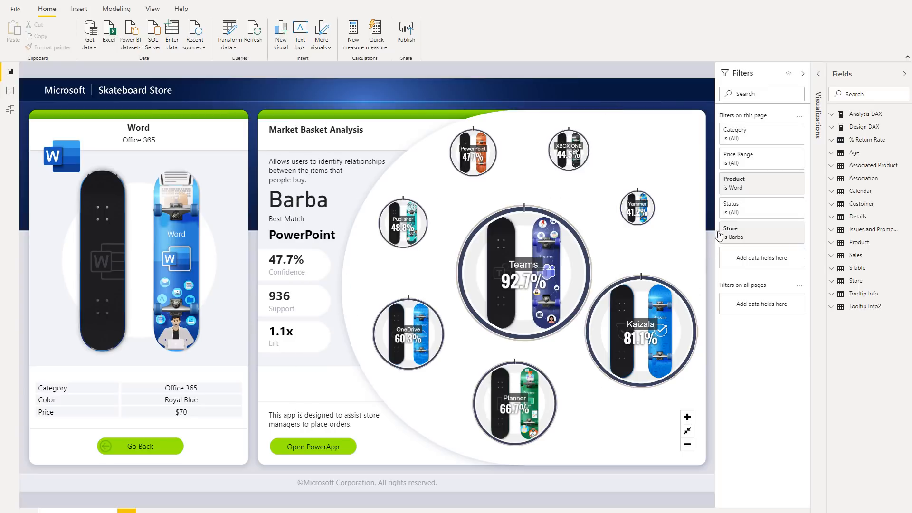
left_click(754, 232)
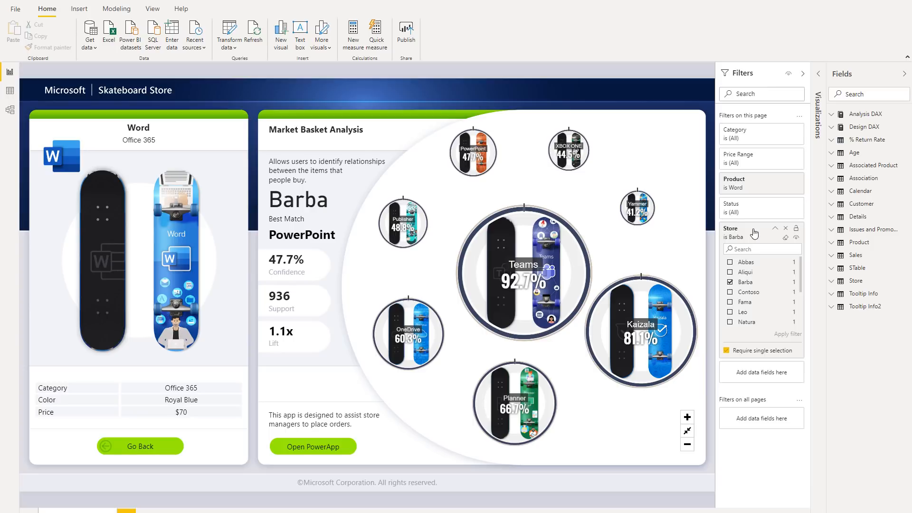
left_click(750, 272)
left_click(749, 264)
left_click(748, 282)
left_click(749, 293)
left_click(748, 314)
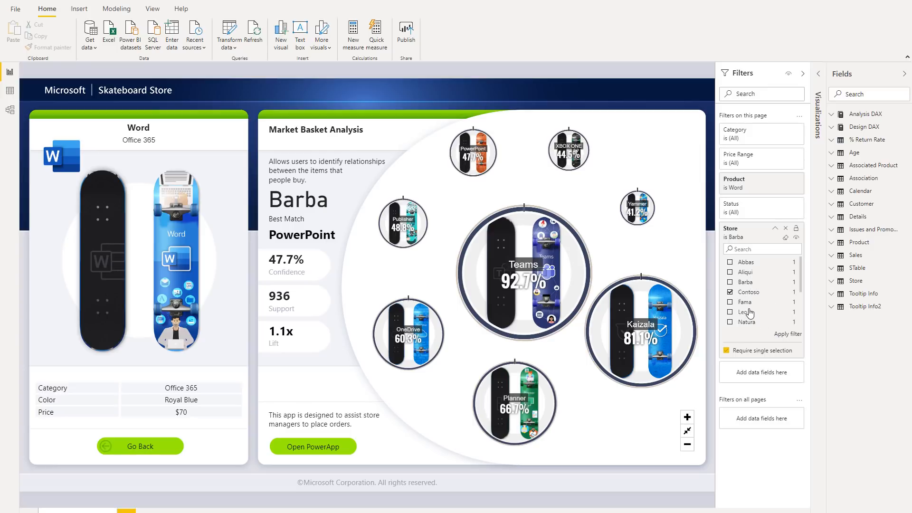
left_click(784, 335)
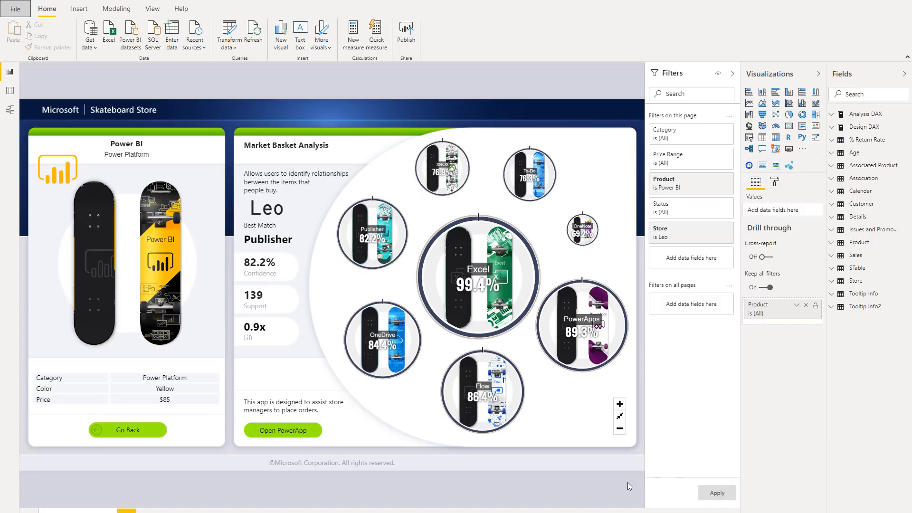
Step: Set the current file's query reduction to add a single Apply button to the filter pane to apply changes at once
left_click(13, 10)
left_click(42, 158)
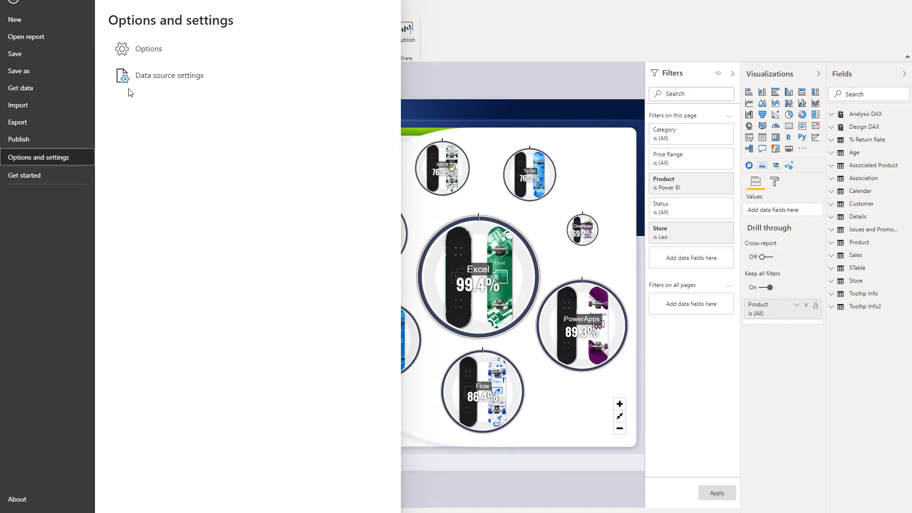
left_click(138, 50)
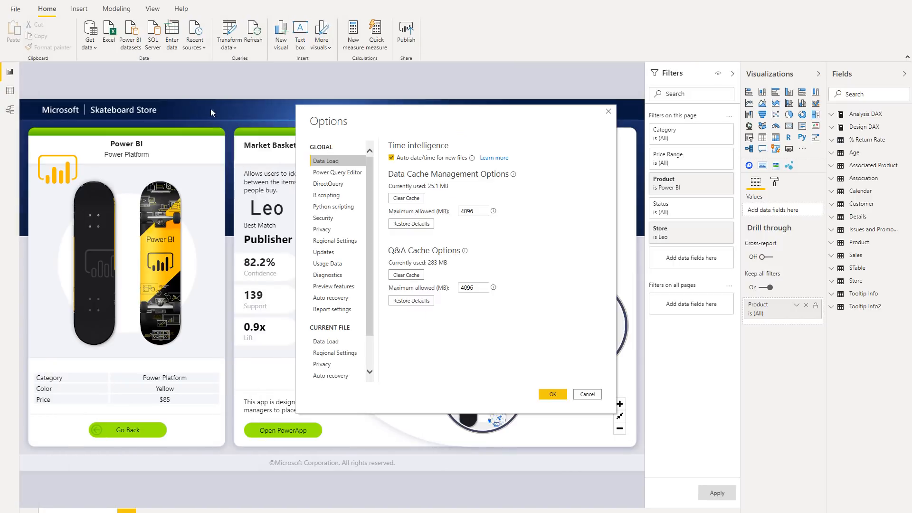
scroll(343, 269, "down", 1)
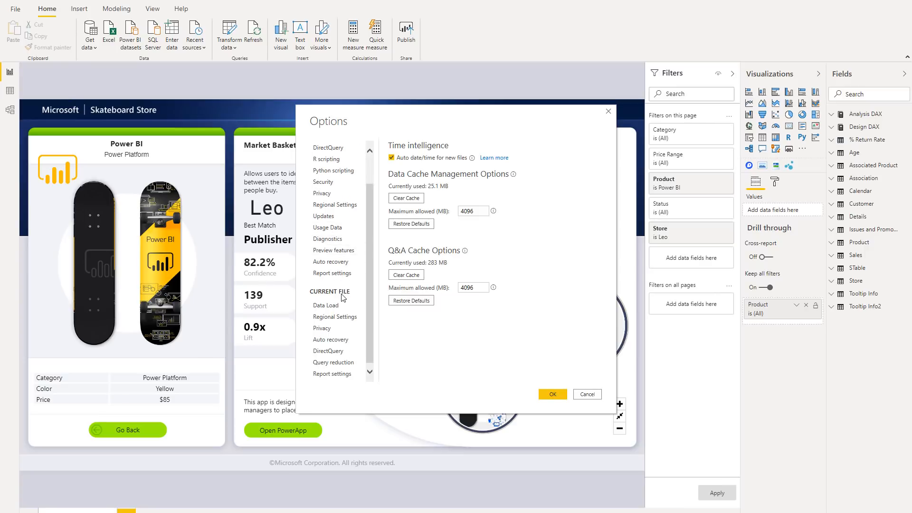
left_click(334, 364)
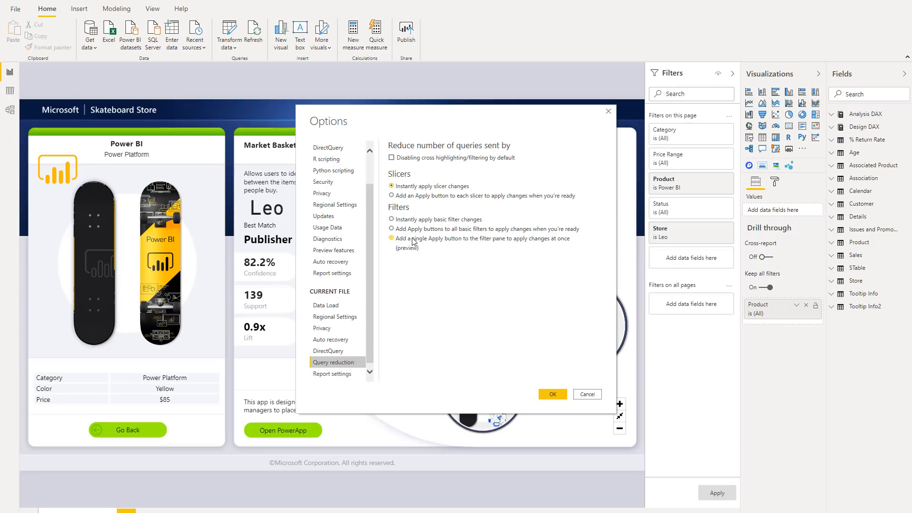
left_click(550, 395)
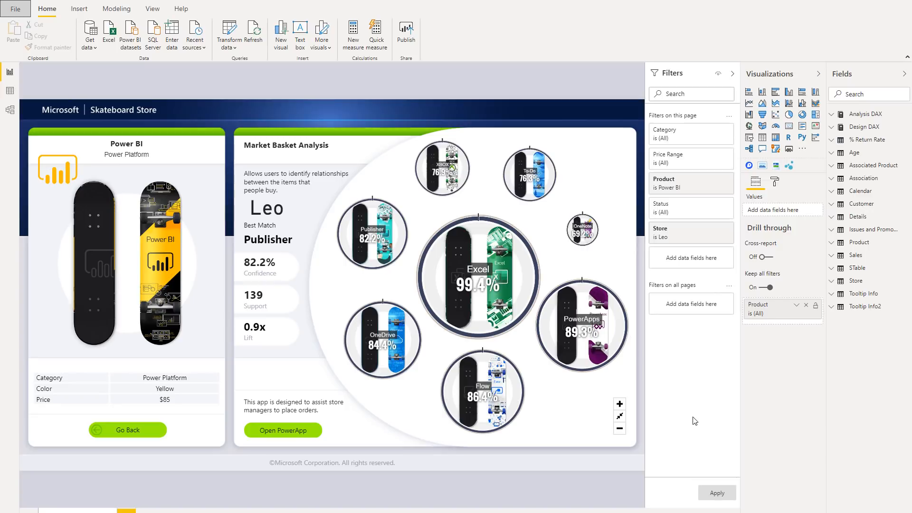
Step: Set the Product filter to Excel and the Store filter to Fama, apply both together, and open the page's formatting options
left_click(696, 186)
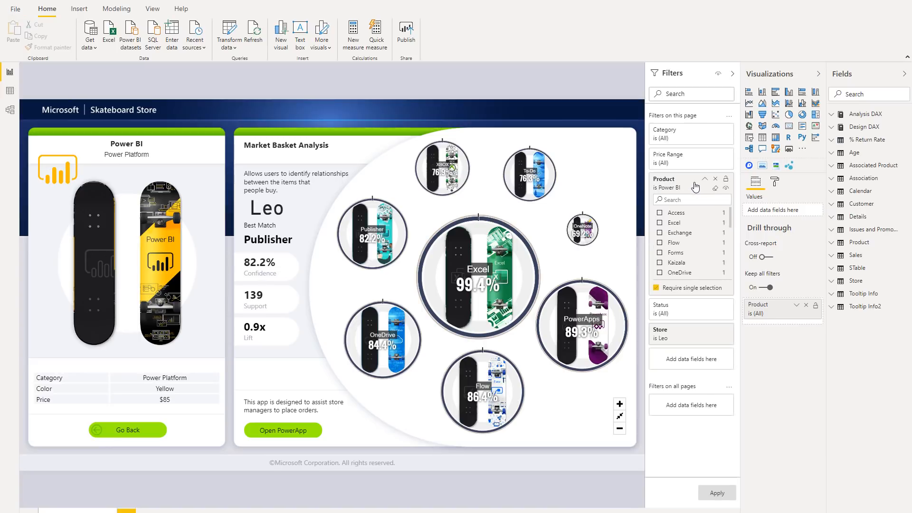
left_click(675, 226)
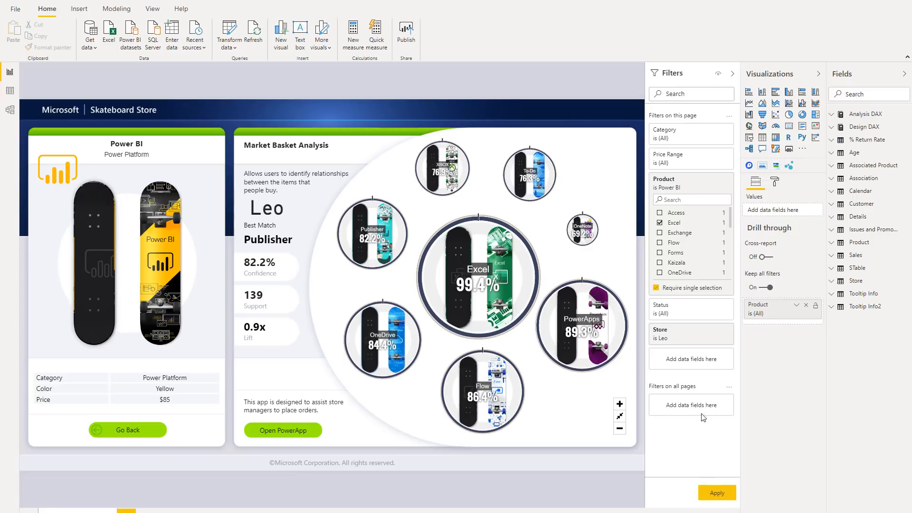
left_click(693, 338)
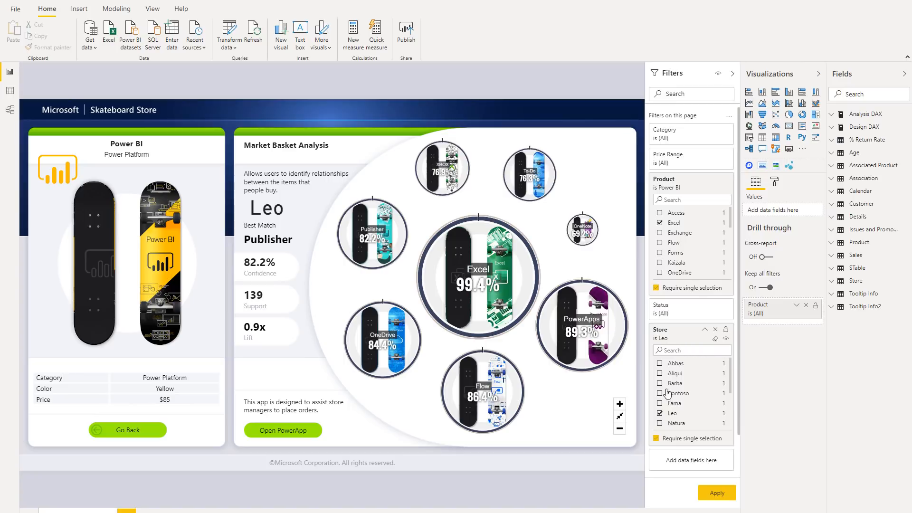
left_click(661, 404)
left_click(709, 496)
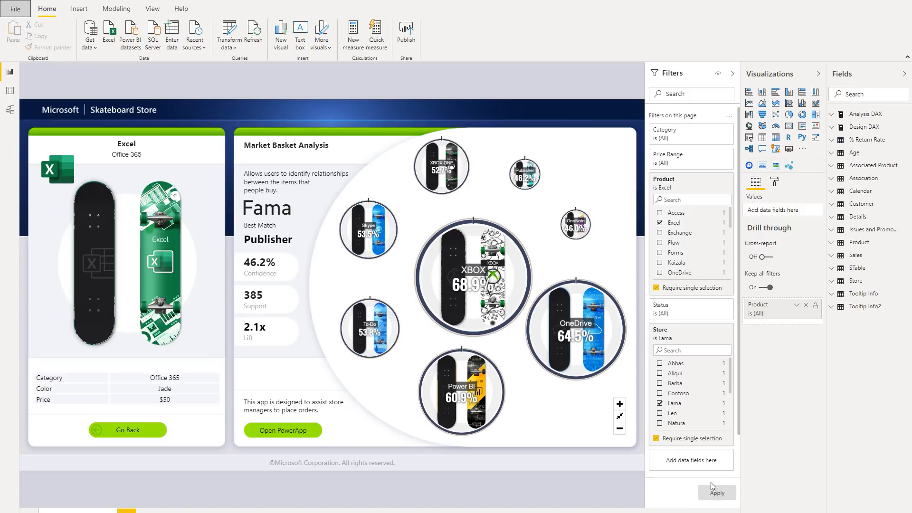
left_click(776, 183)
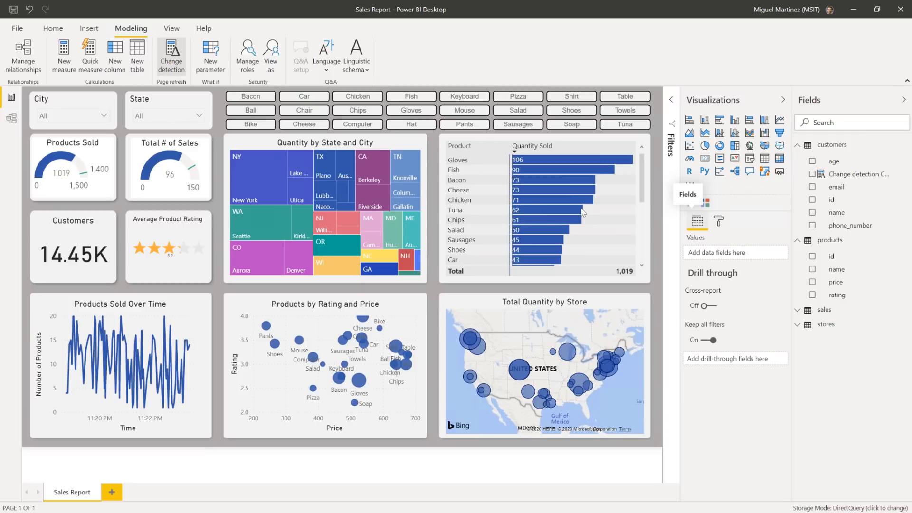
Step: View the change detection measure in the customers table, and turn on page refresh with the Change detection refresh type
left_click(870, 175)
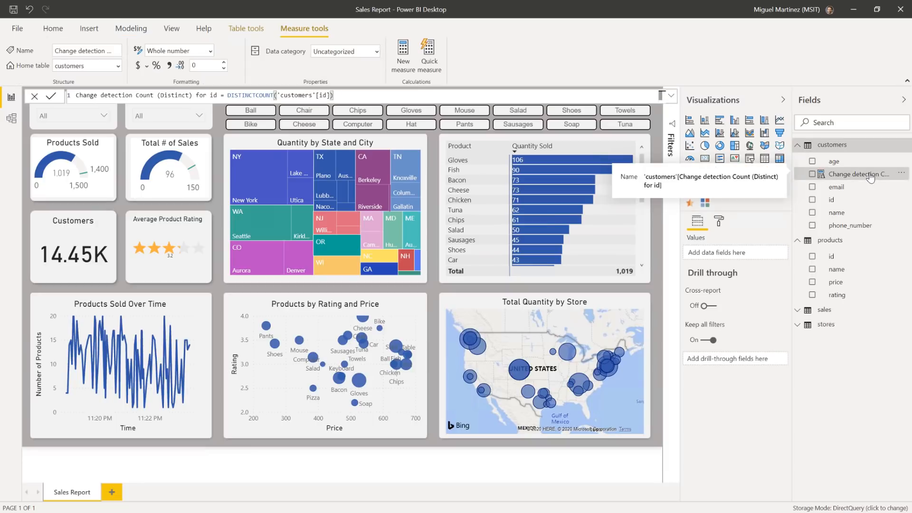
left_click(720, 223)
left_click(696, 398)
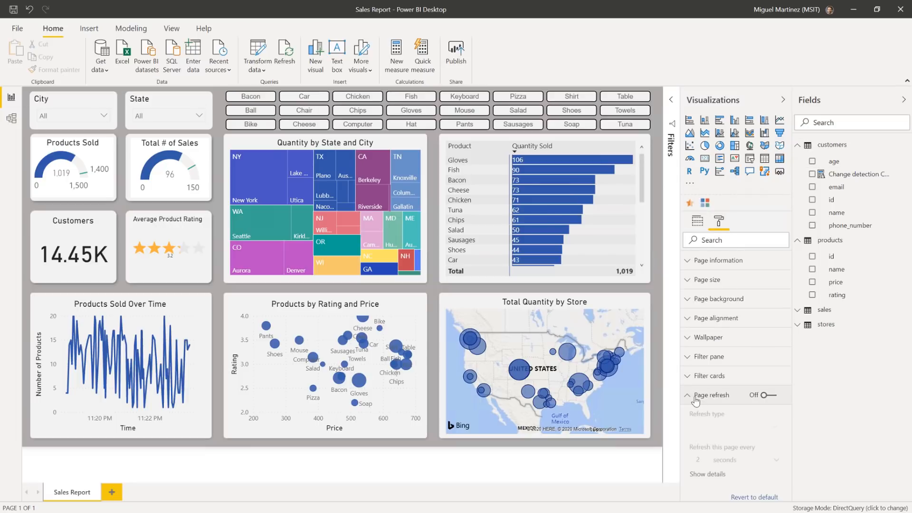
left_click(768, 395)
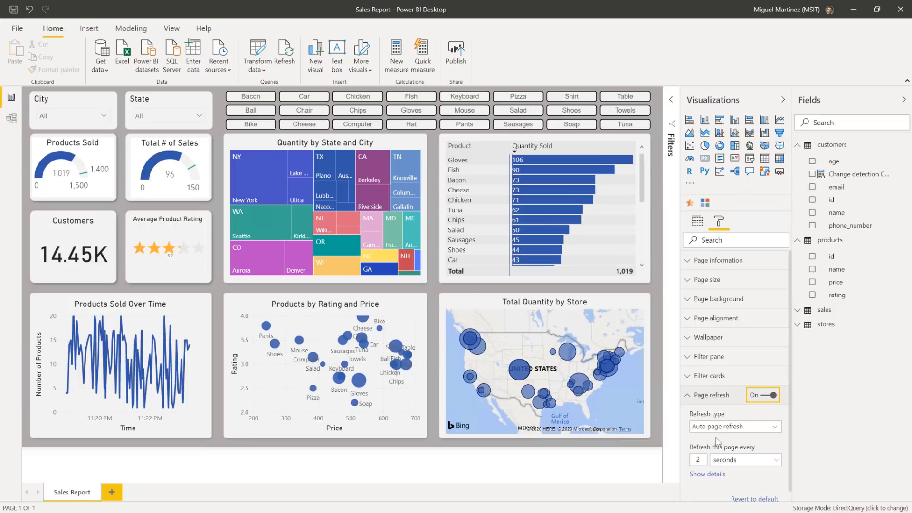
left_click(759, 427)
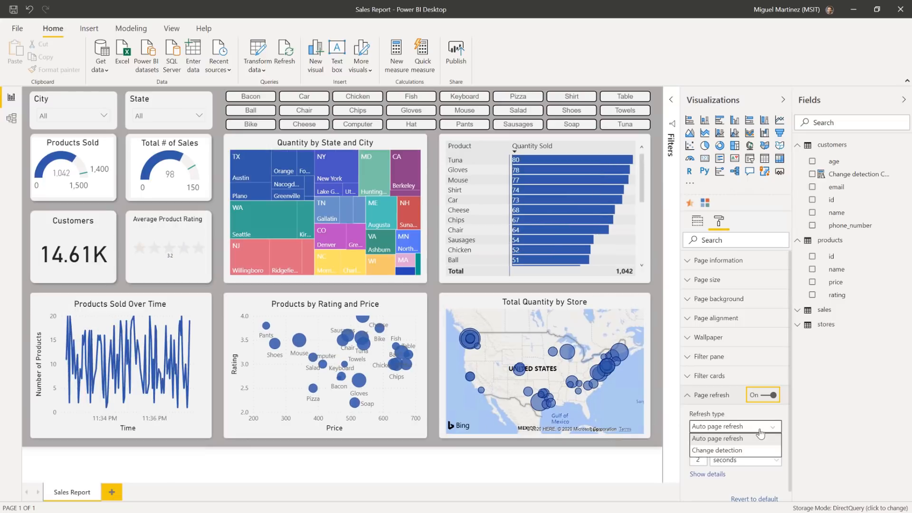
left_click(745, 452)
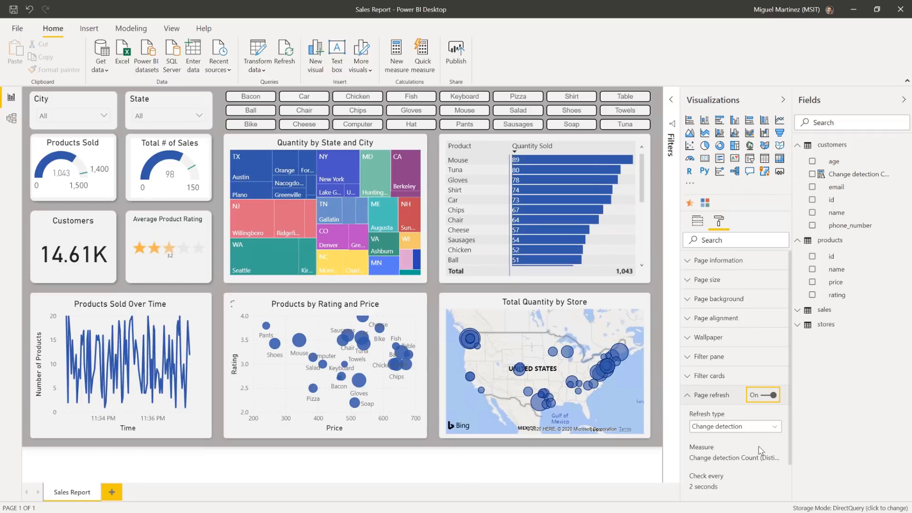
scroll(759, 450, "down", 1)
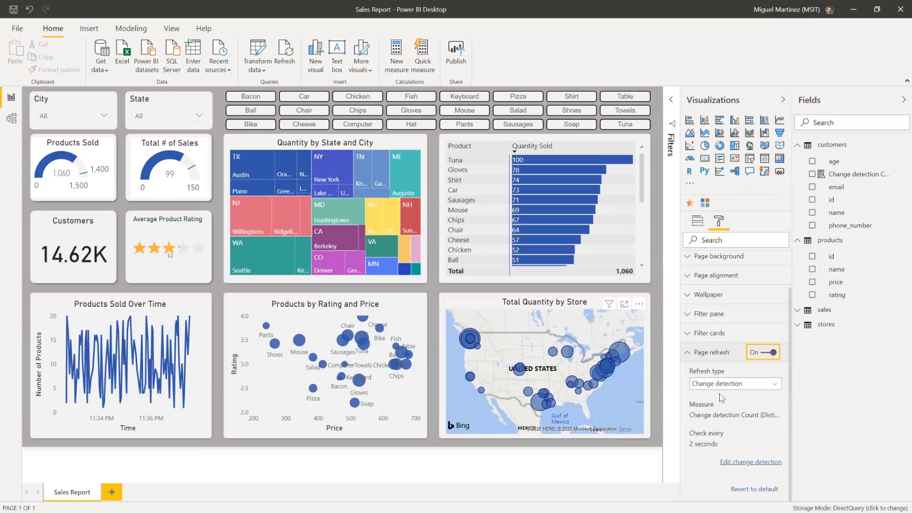
Step: Turn off page refresh and start recording in Performance analyzer
left_click(764, 359)
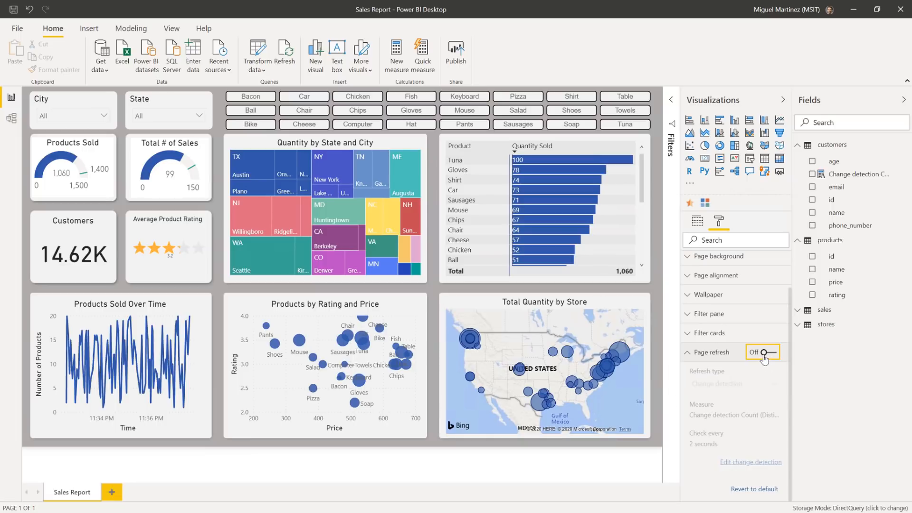
left_click(174, 29)
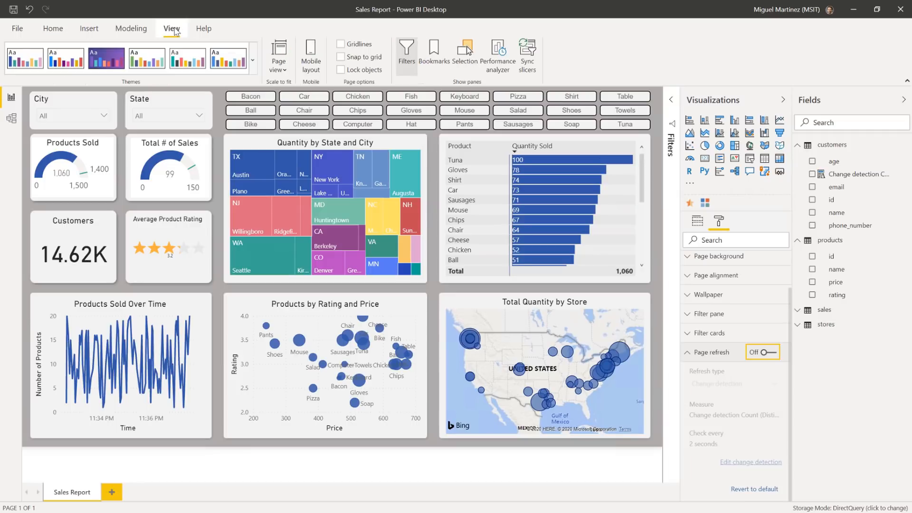
left_click(500, 71)
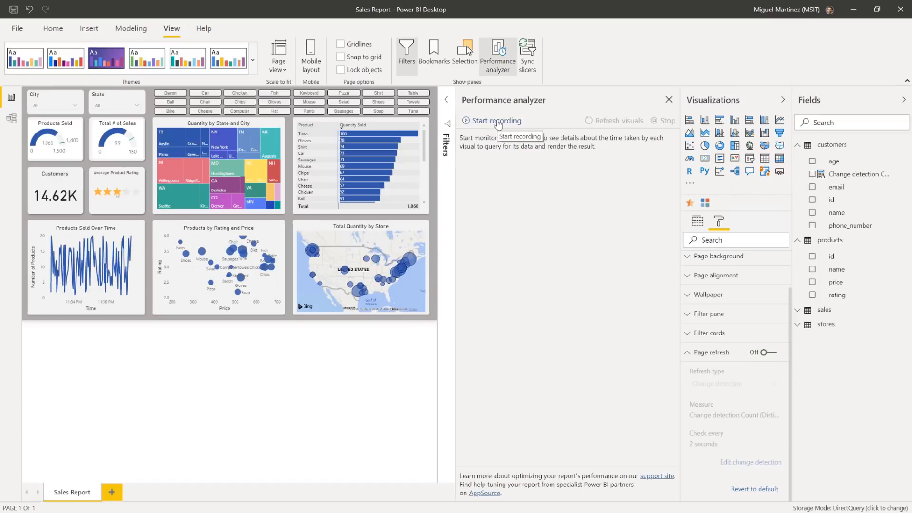
left_click(497, 123)
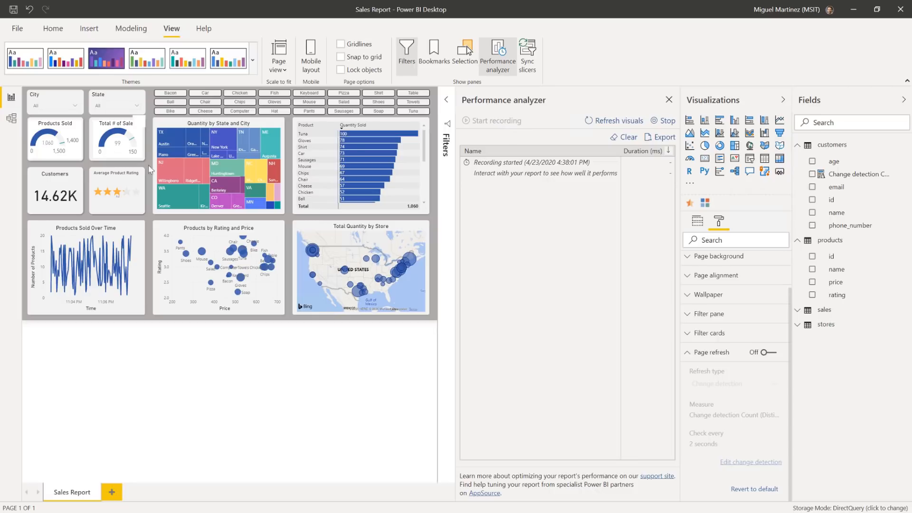
Step: Cross-highlight Willingboro, NJ in the Quantity by State and City treemap, remove the highlight, and clear the recorded performance entries
left_click(169, 170)
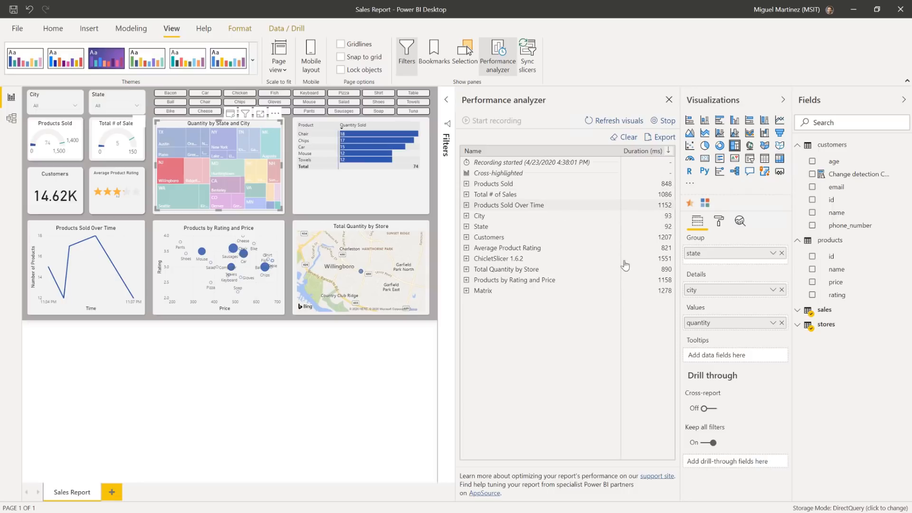
left_click(175, 167)
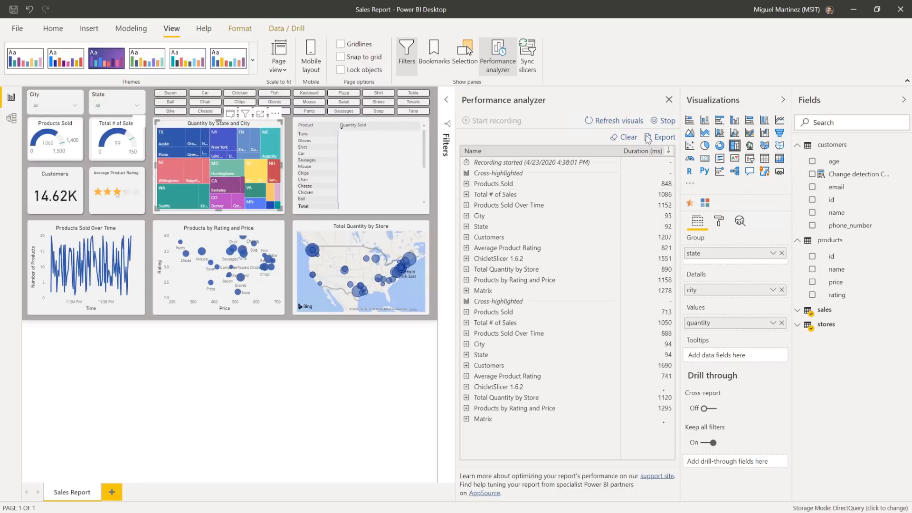
left_click(625, 136)
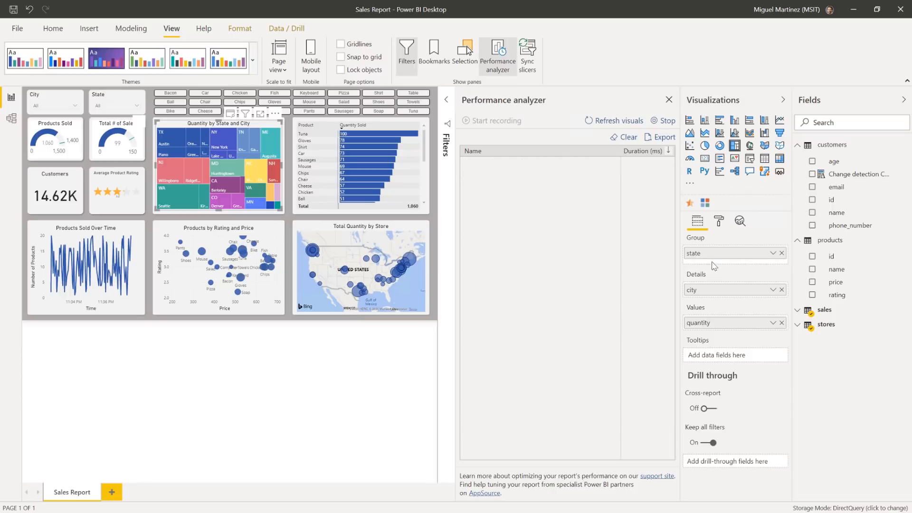
Step: Turn page refresh on for the report page while performance is being recorded, and expand its settings
left_click(719, 221)
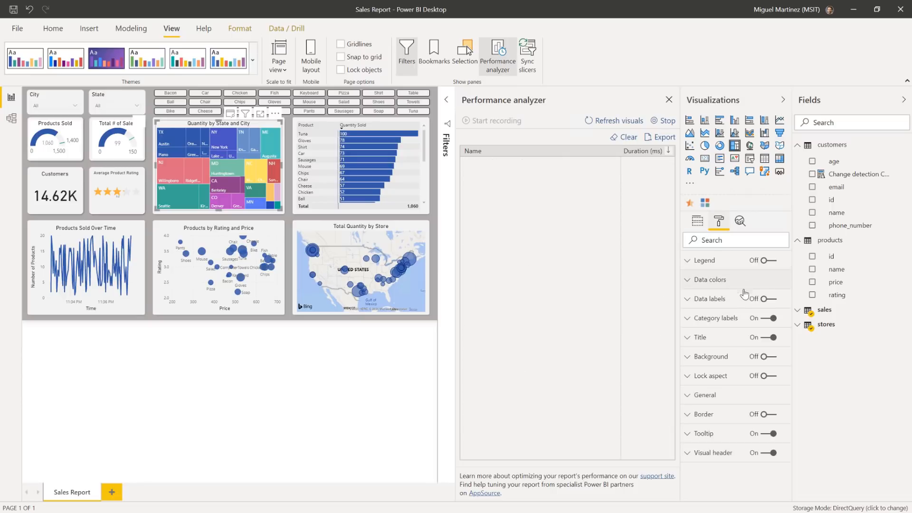
left_click(435, 302)
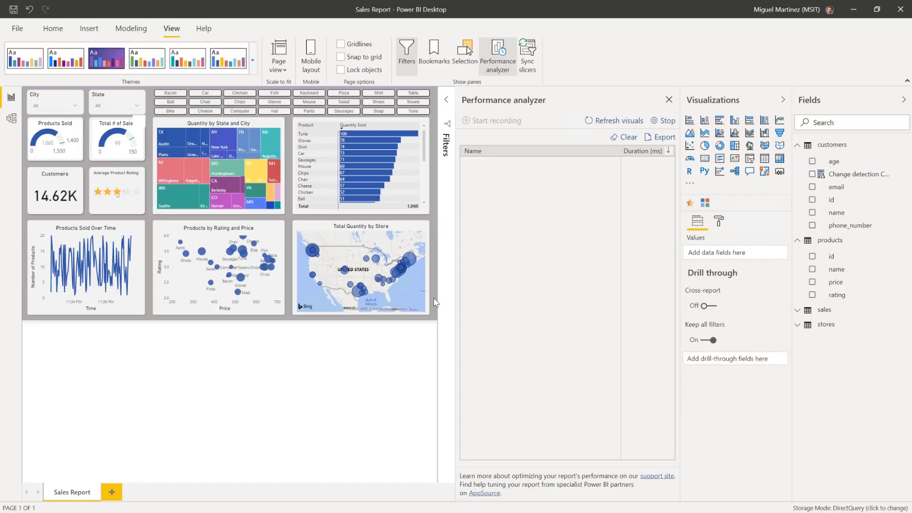
left_click(719, 222)
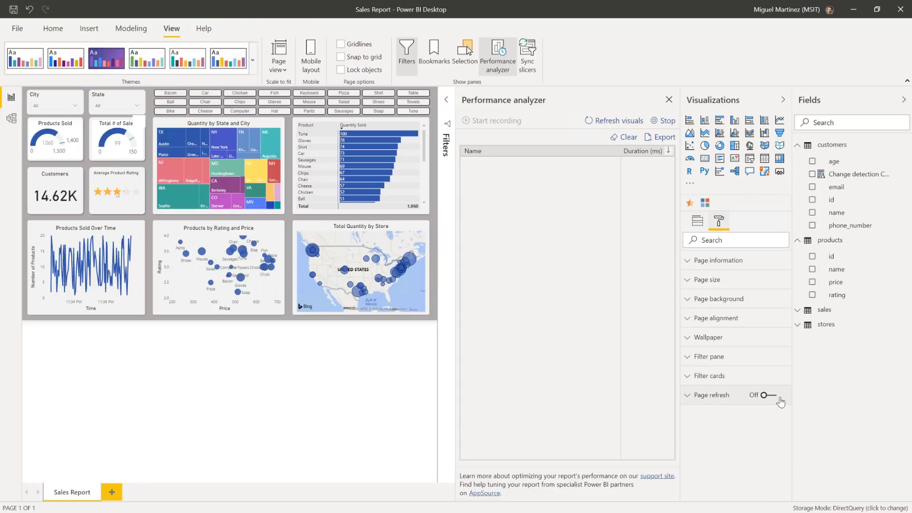
left_click(765, 396)
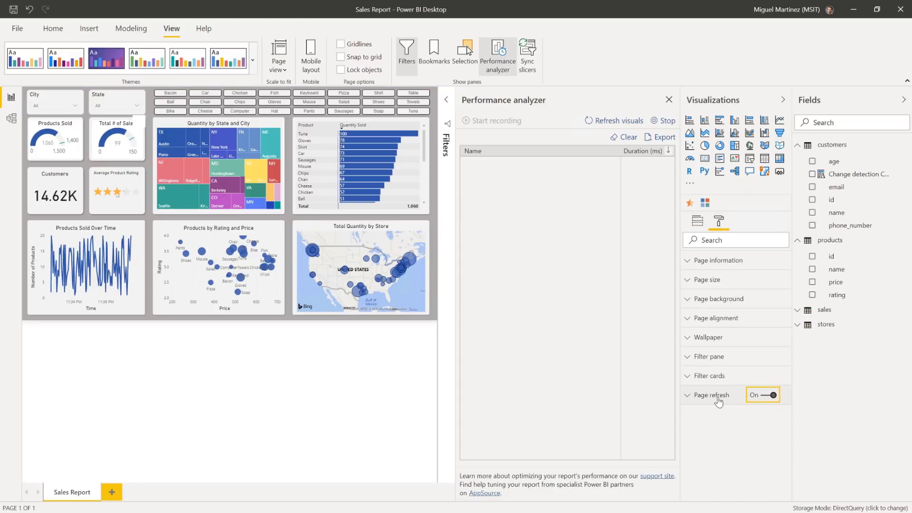
left_click(688, 402)
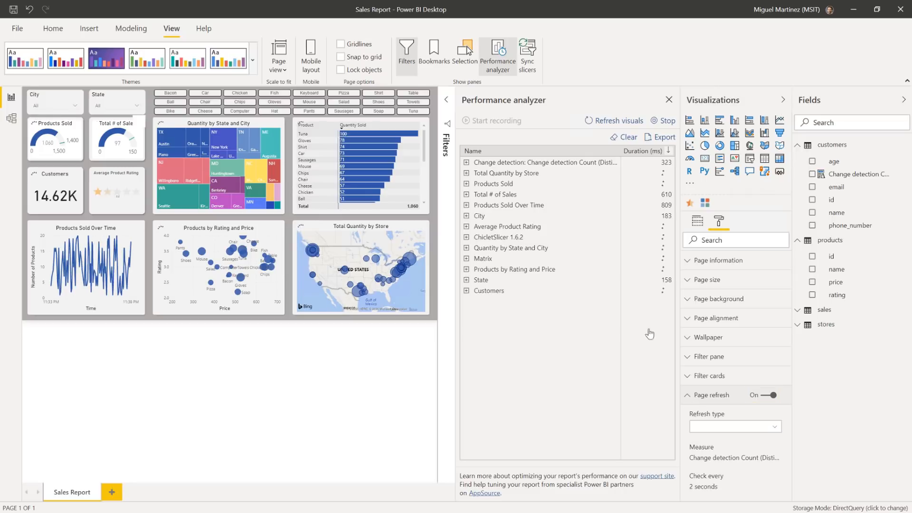
Step: Stop the performance recording and expand the first change detection entry to examine its details
left_click(671, 122)
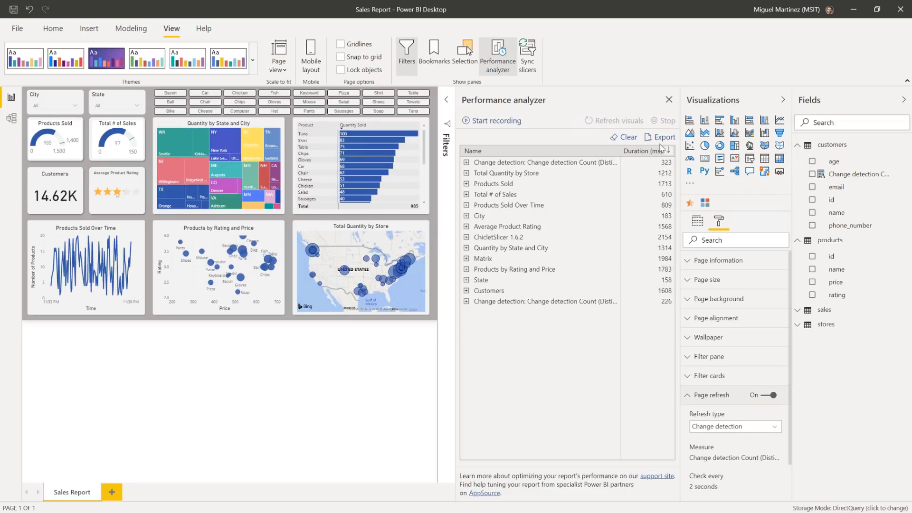
left_click(467, 162)
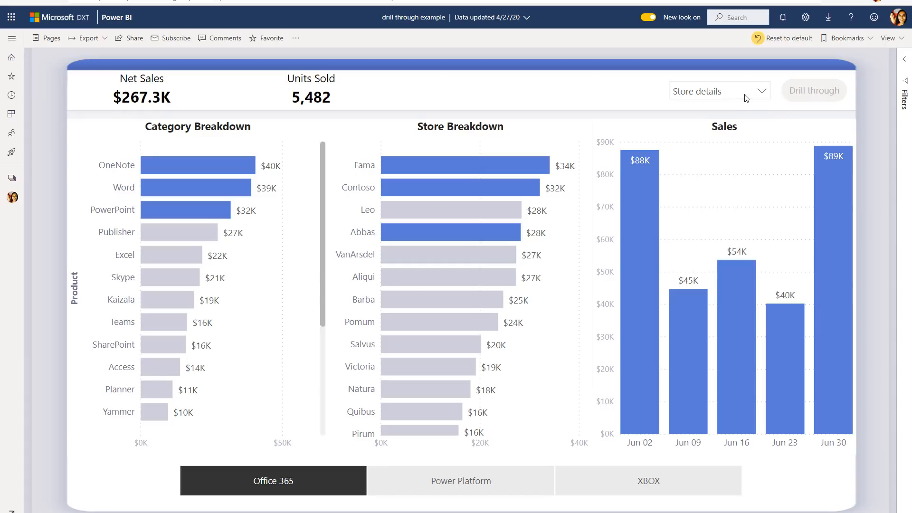
Step: In the Power BI service report, select Word in Category Breakdown and drill through to Market details
left_click(186, 187)
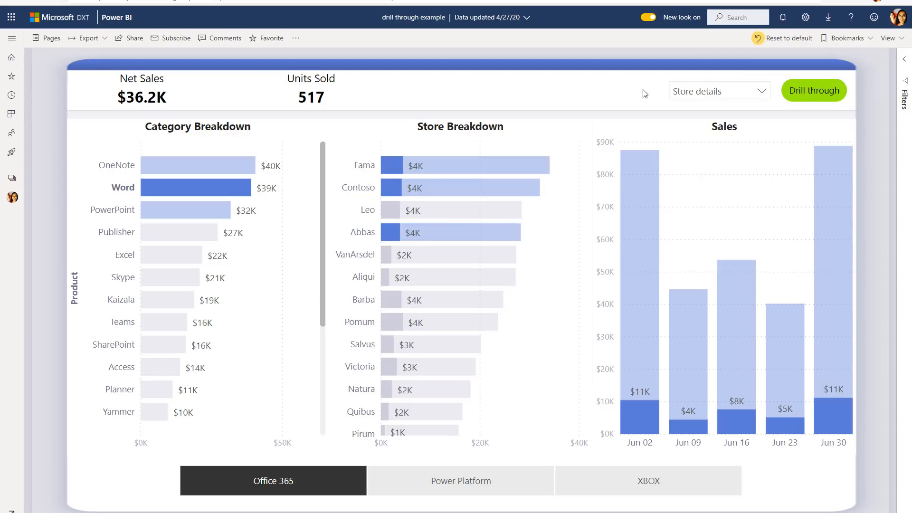
left_click(703, 93)
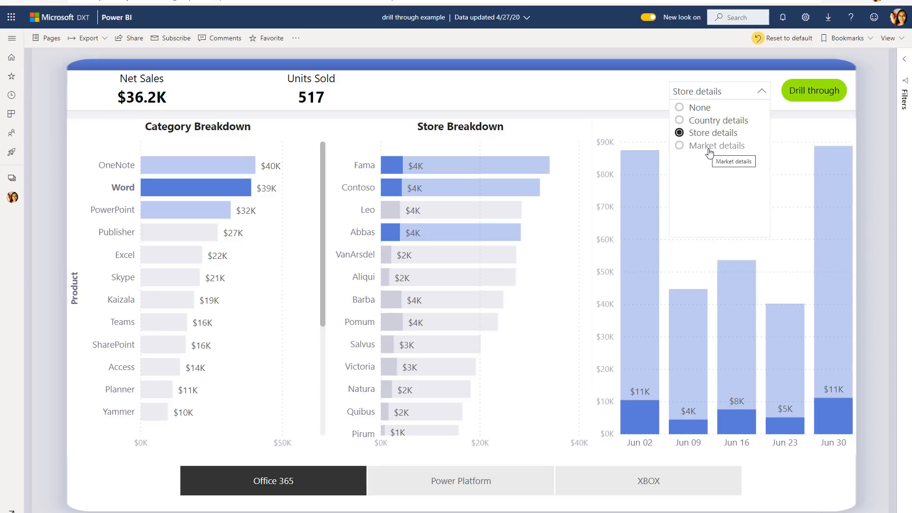
left_click(684, 150)
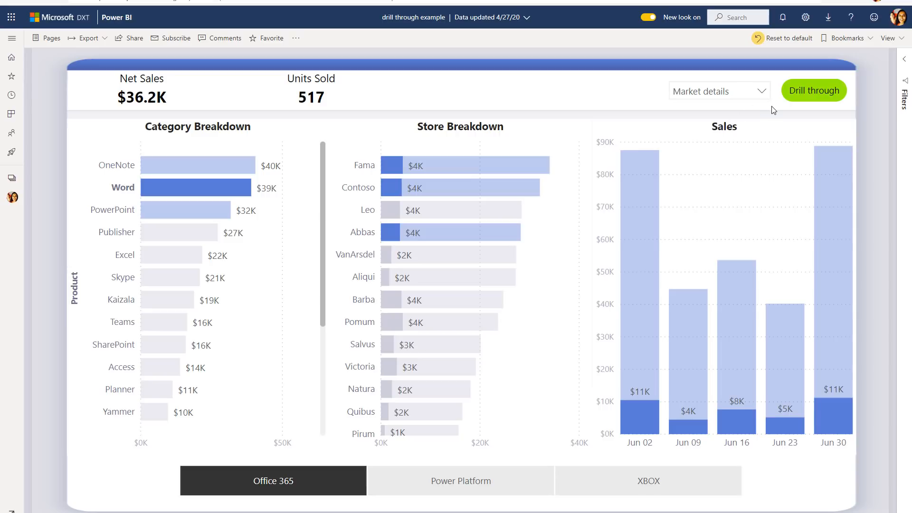
left_click(803, 101)
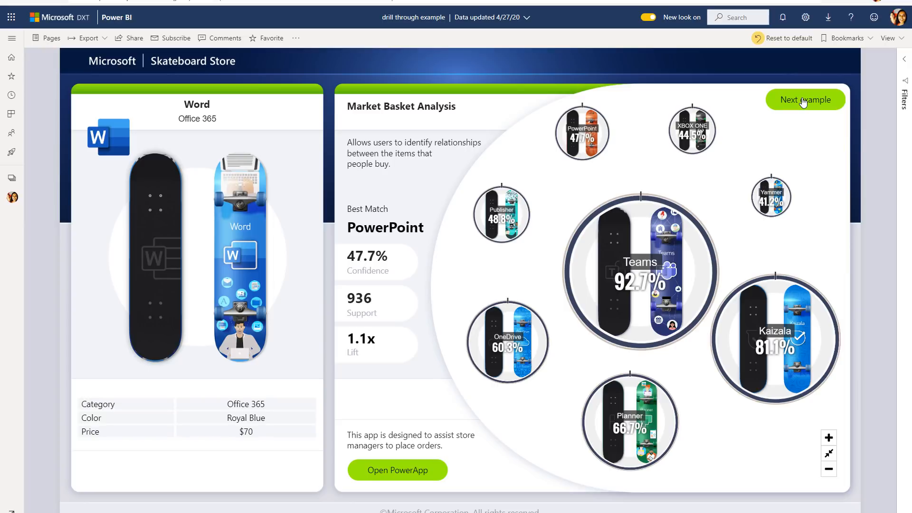
Step: In the next example, select Word and the Leo store, drill through to Store details, and return to the overview
left_click(803, 101)
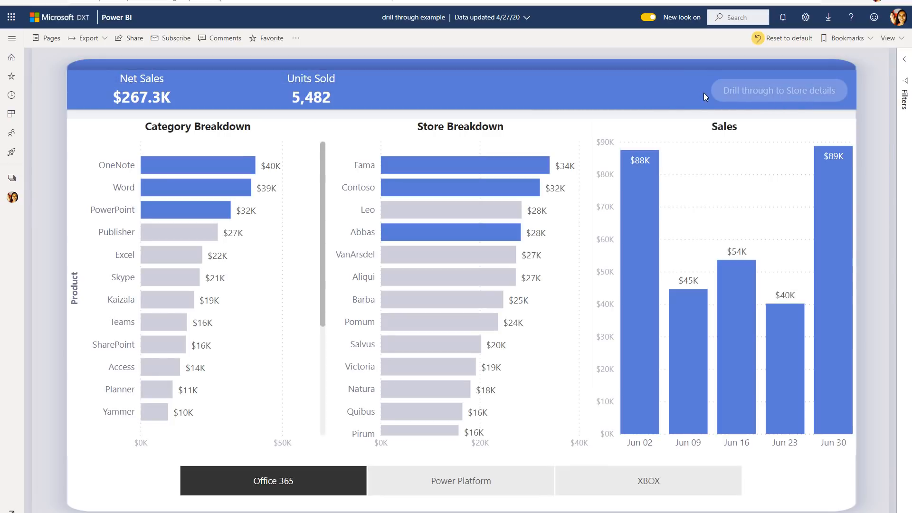
mouse_move(732, 96)
left_click(170, 190)
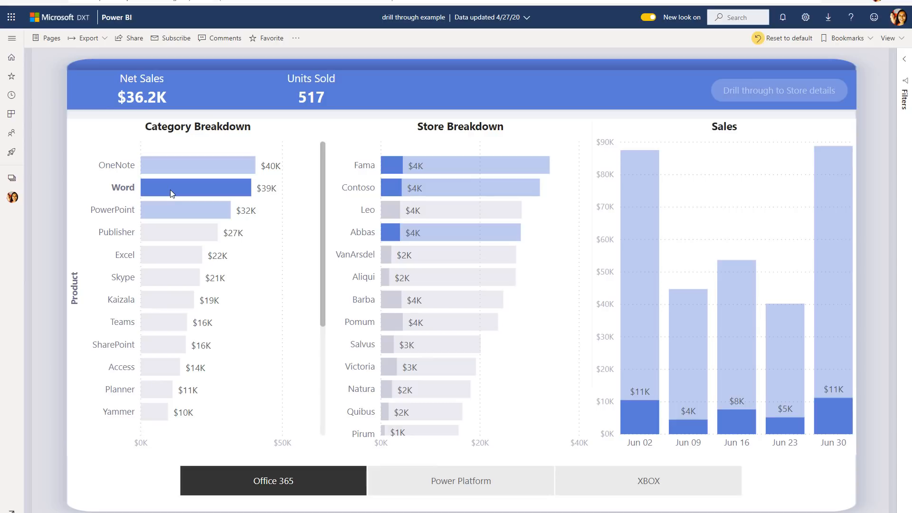
left_click(395, 212)
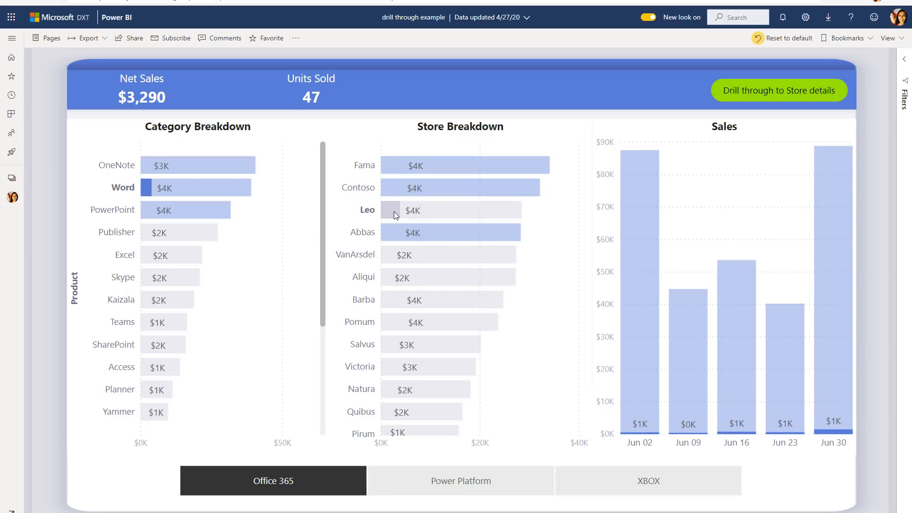
left_click(750, 95)
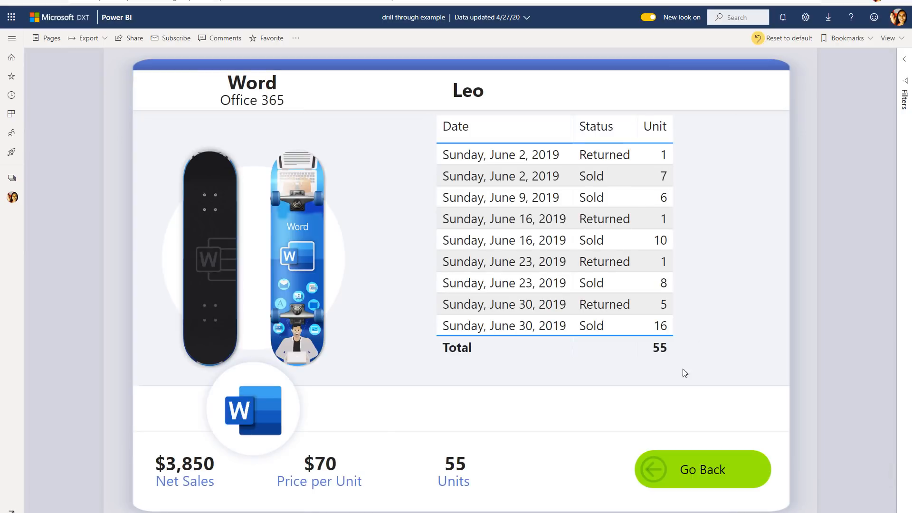
left_click(695, 481)
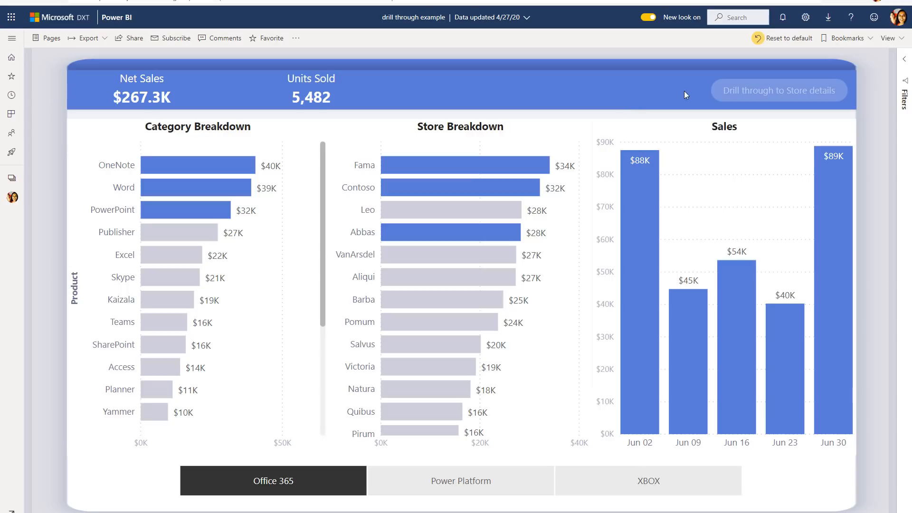
Step: Select Word alone in Category Breakdown and check the tooltip of the disabled Store details drill-through button
mouse_move(714, 87)
mouse_move(818, 94)
left_click(185, 188)
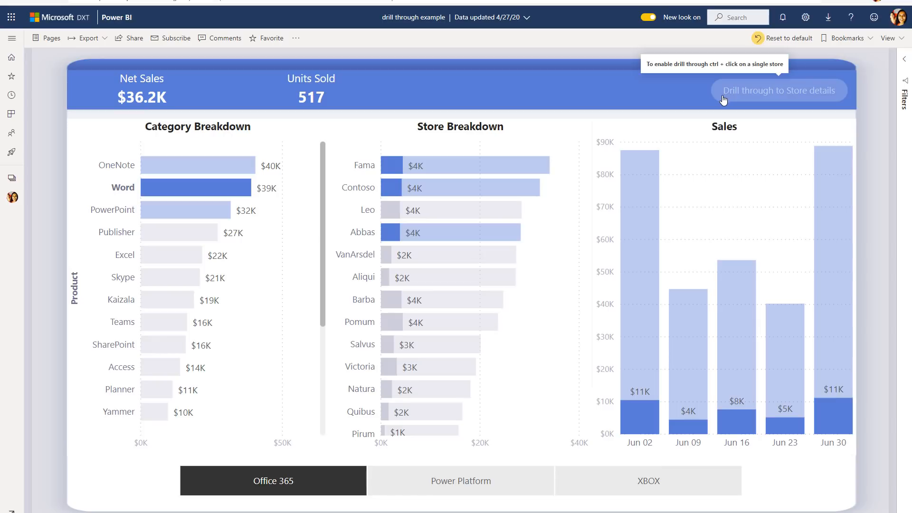
Step: Add the Leo store in Store Breakdown to the Word selection so the Store details drill-through is available
left_click(392, 209, "ctrl")
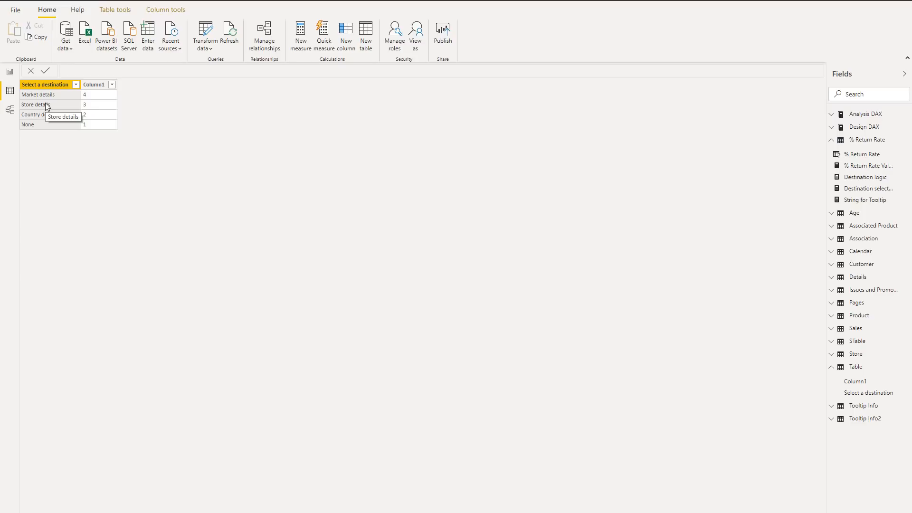
Step: In the Power BI Desktop report view, check the destination slicer's single-select setting and its assigned field
left_click(10, 73)
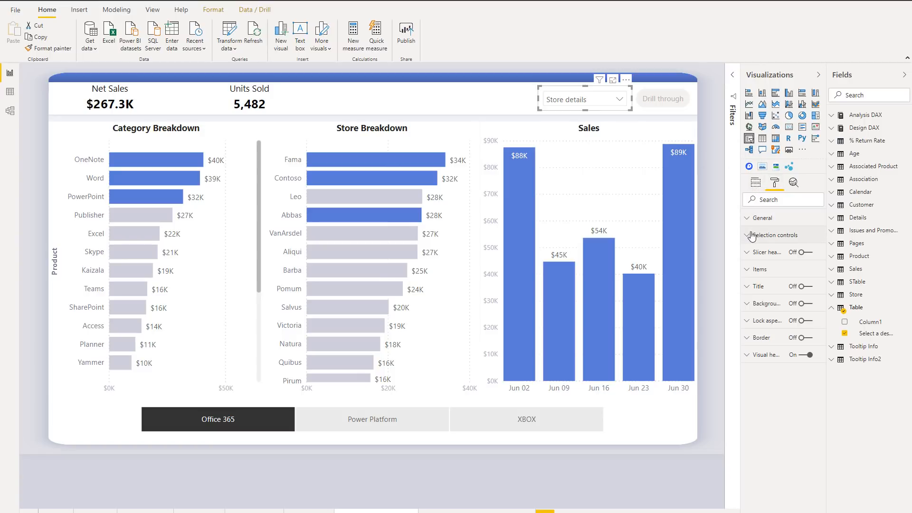
left_click(751, 236)
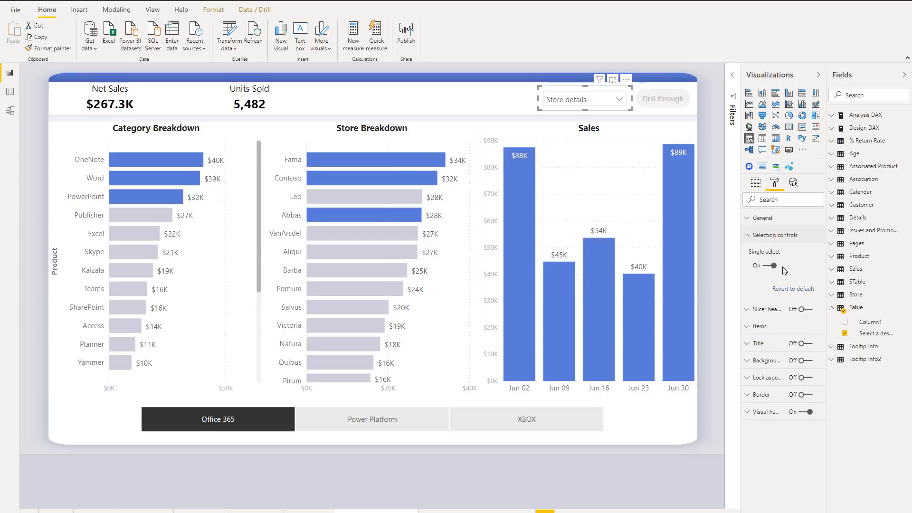
left_click(756, 183)
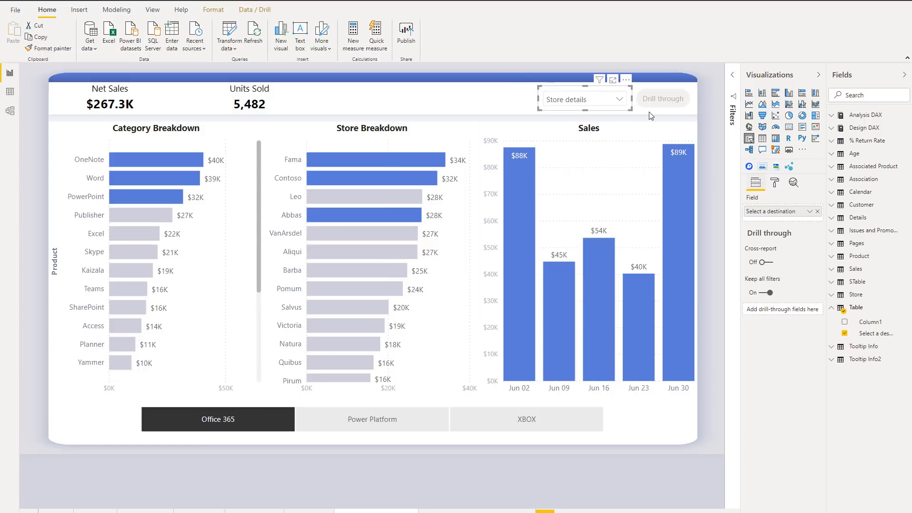
Step: Clear the Drill through button's existing destination formula and set the destination by field value to Select a destination, summarized as First
left_click(671, 110)
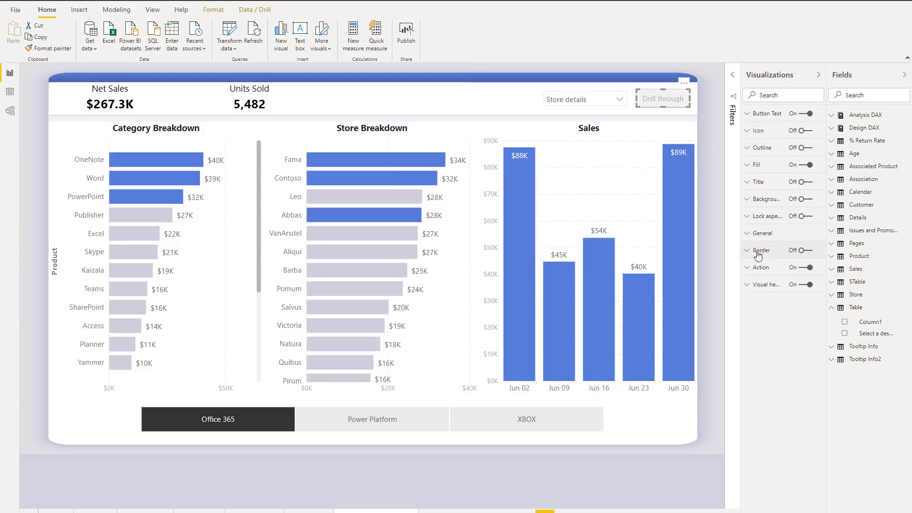
left_click(749, 269)
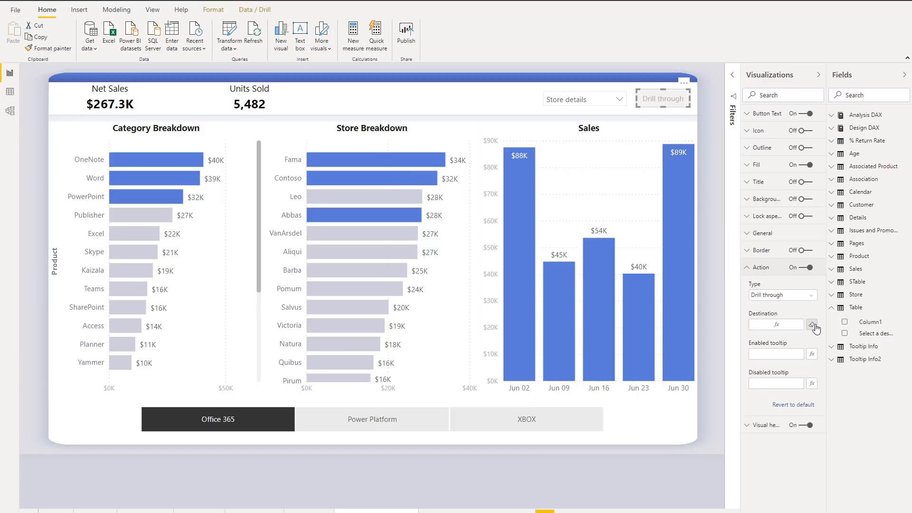
left_click(812, 326)
left_click(813, 327)
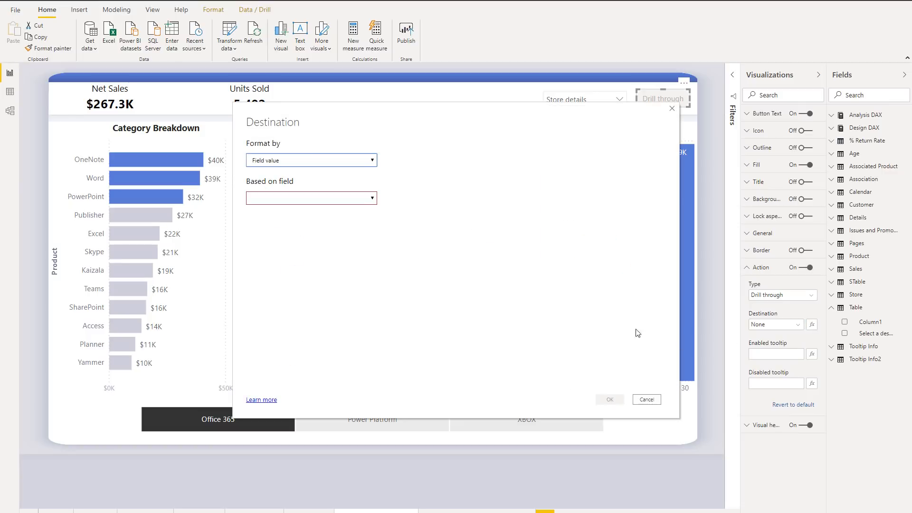
left_click(354, 198)
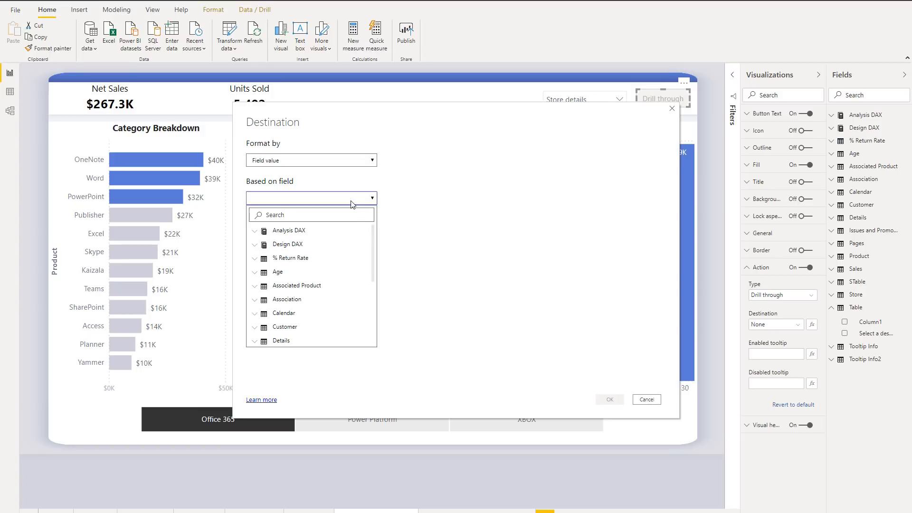
left_click(352, 215)
type("sel")
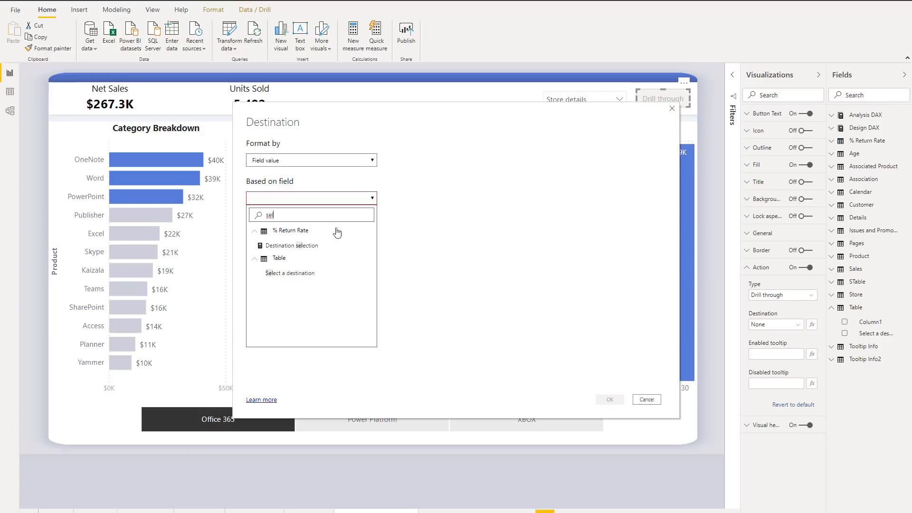
left_click(306, 276)
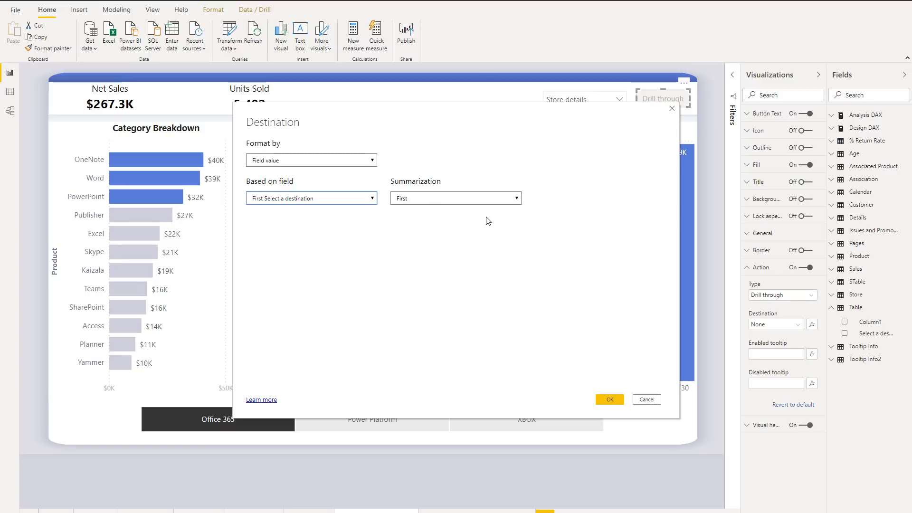
left_click(605, 399)
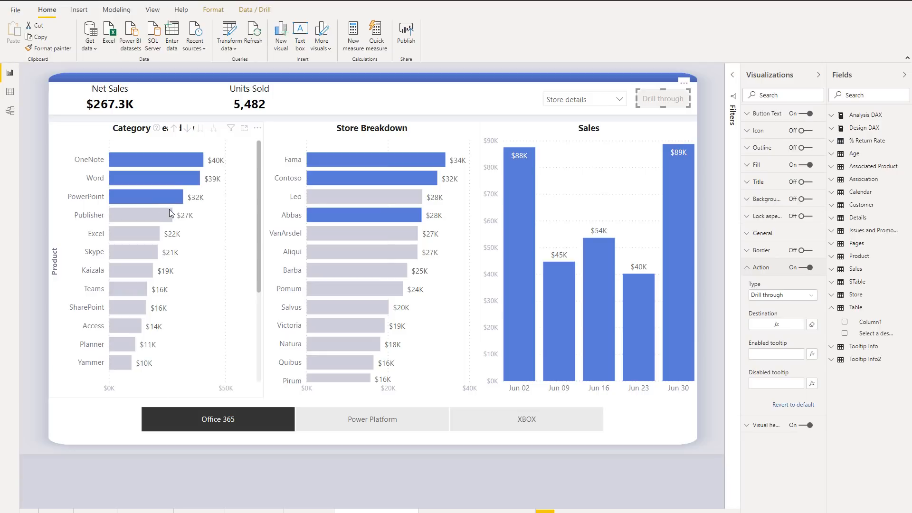
Step: Select Word in Category Breakdown, switch the destination slicer to Market details, and check the Drill through button's tooltip
left_click(166, 178)
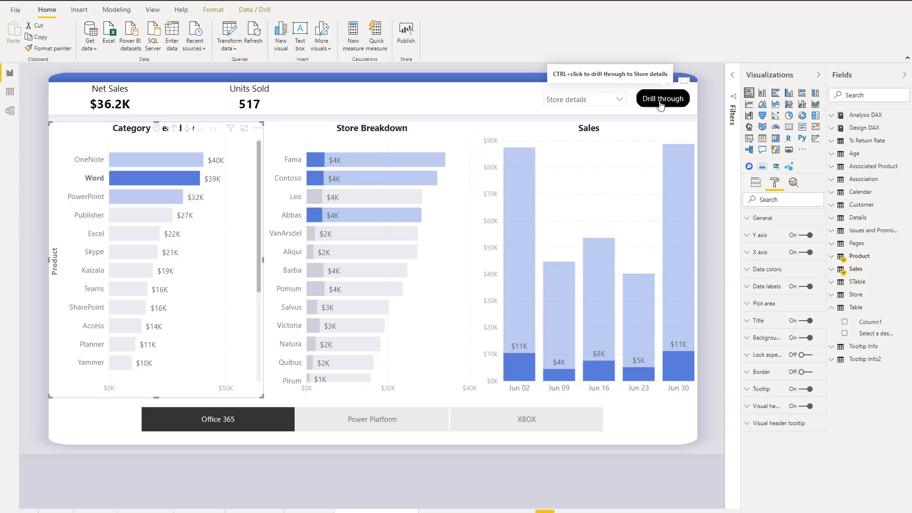
left_click(600, 100)
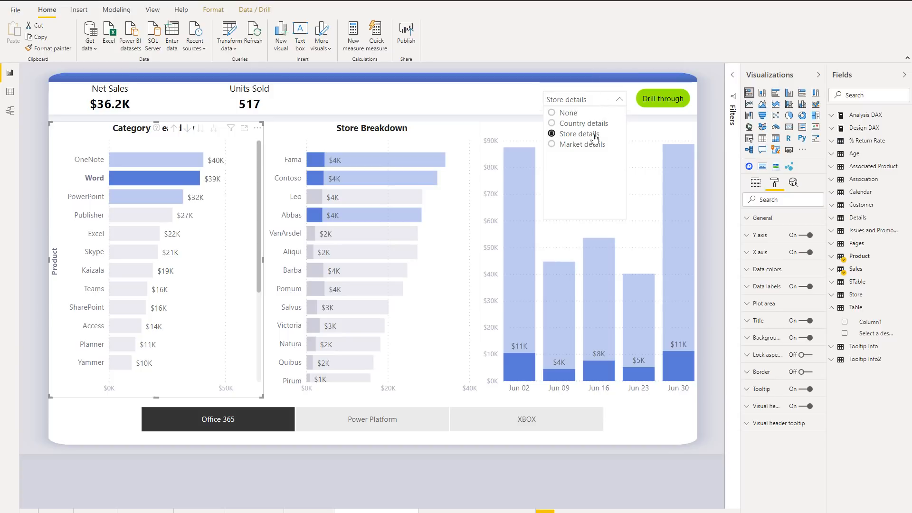
left_click(583, 144)
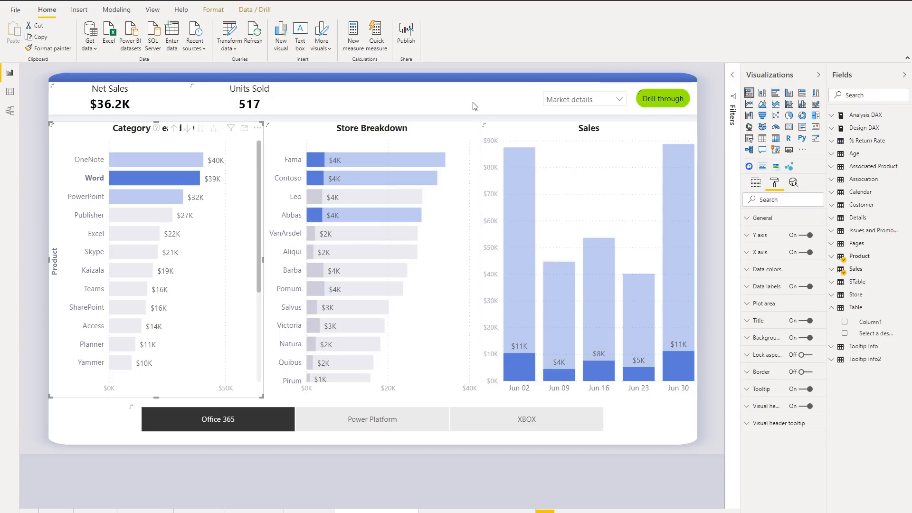
left_click(472, 104)
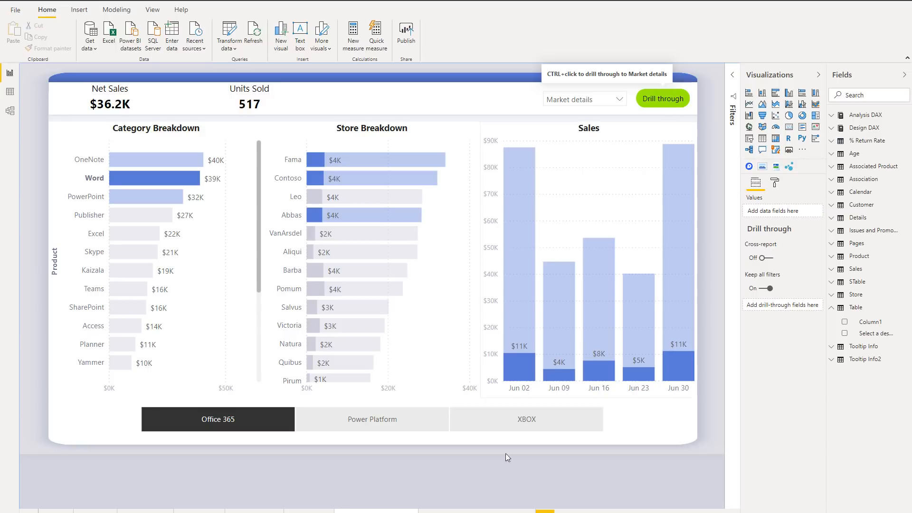
Step: On the next report page, inspect the field behind the destination of the Drill through to Store details button
left_click(470, 511)
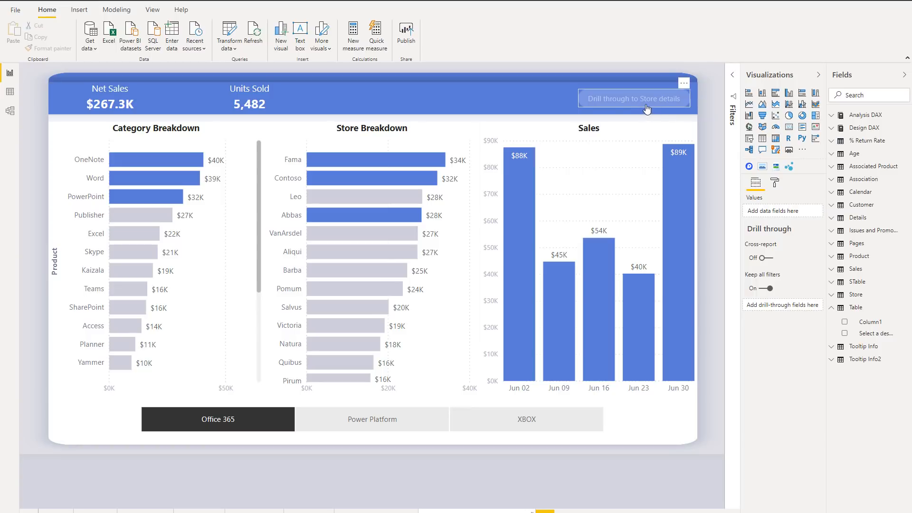
mouse_move(676, 107)
left_click(668, 102)
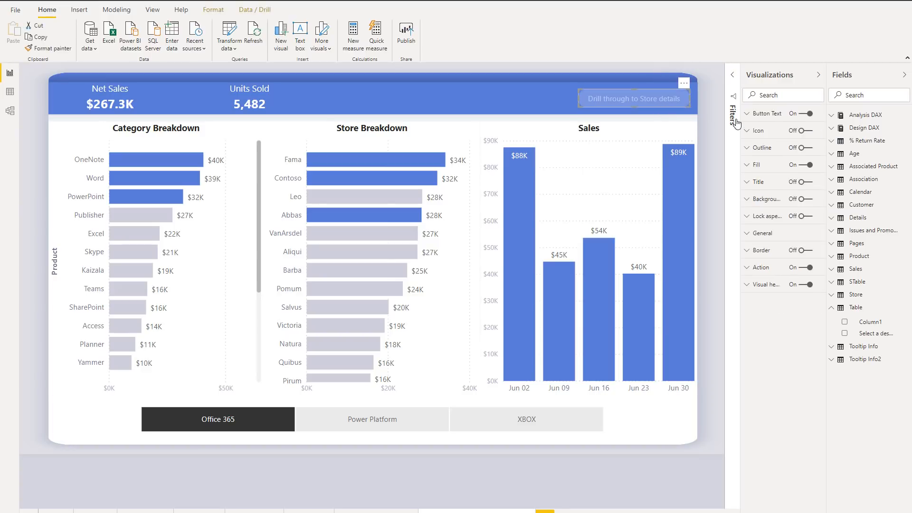
left_click(748, 269)
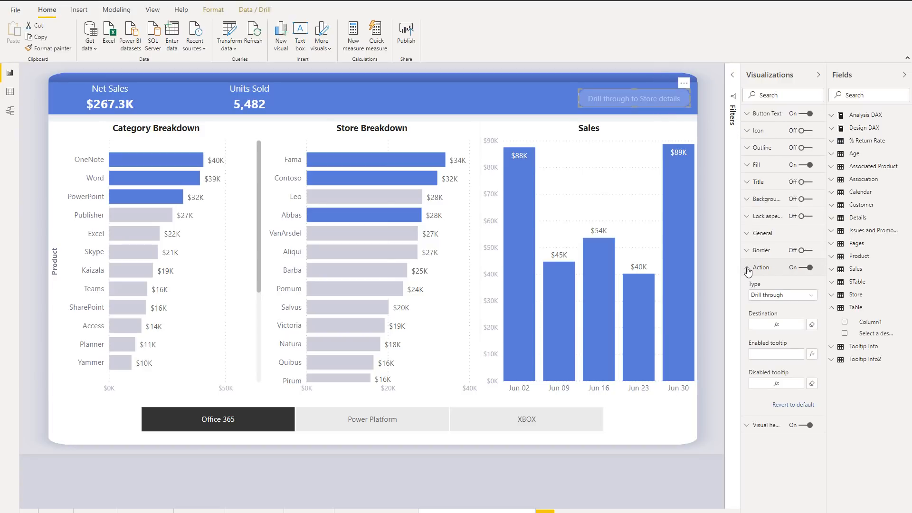
left_click(787, 326)
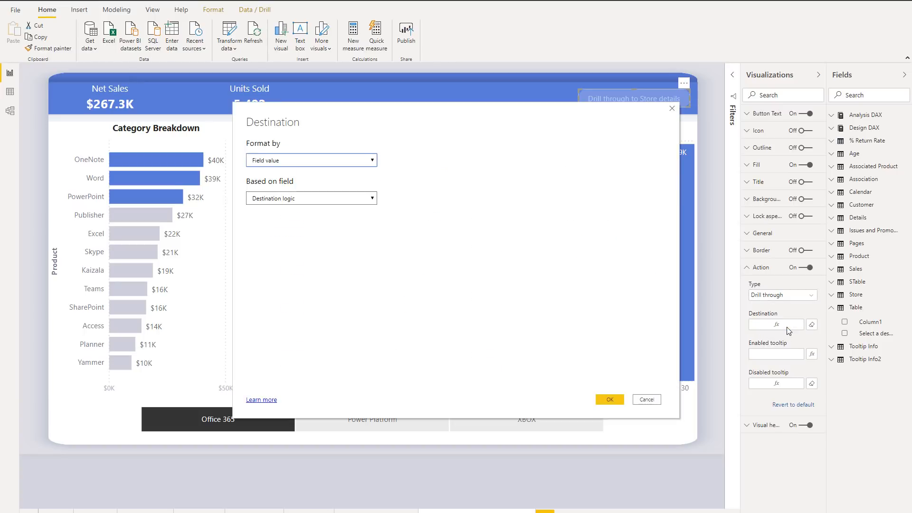
left_click(671, 109)
Step: Search the fields for "destin" and examine the DAX formula of the Destination logic measure
left_click(868, 97)
type("destin")
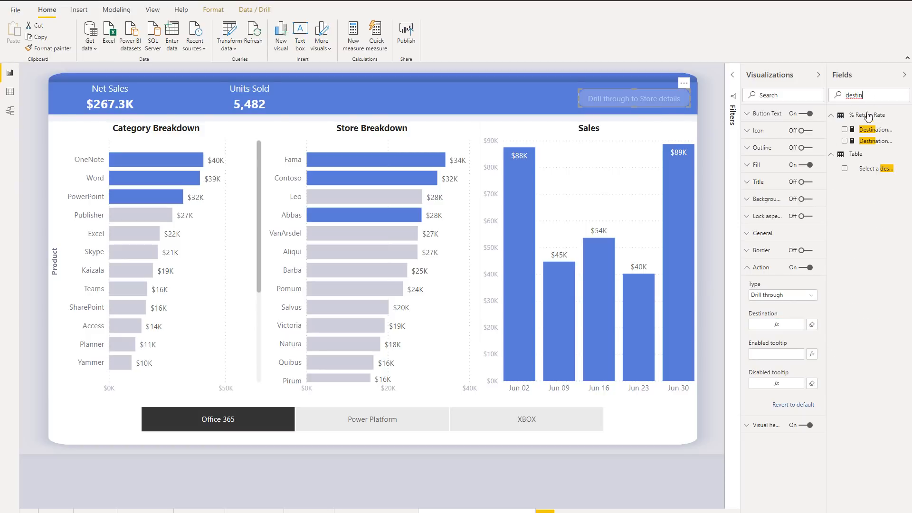
left_click(876, 135)
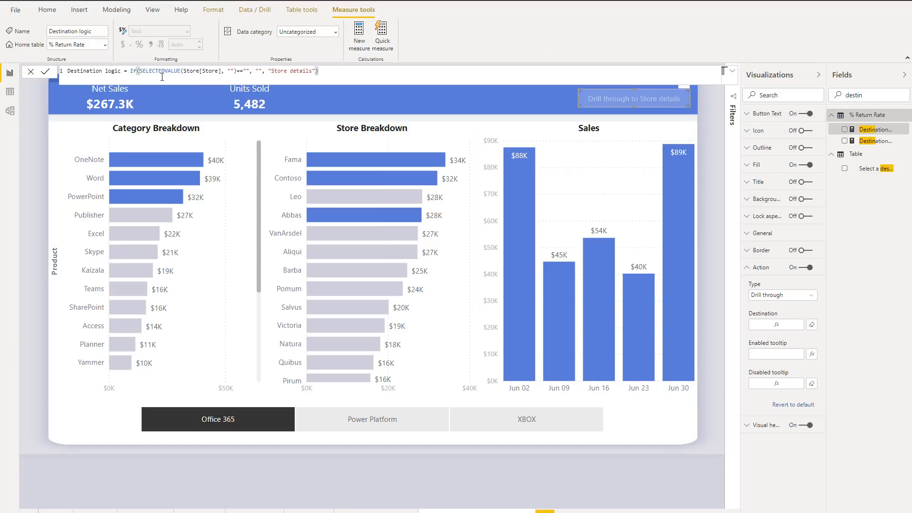
left_click(312, 137)
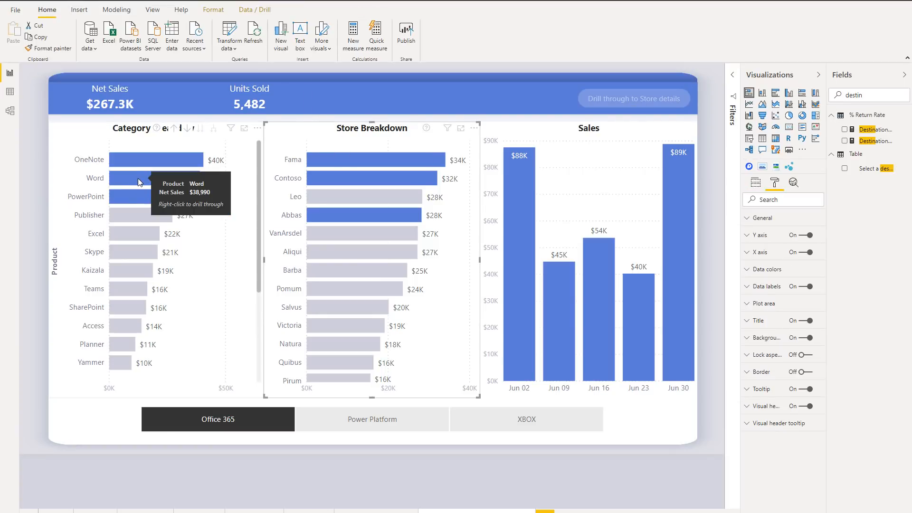
Step: Test the Store details button by selecting Word in Category Breakdown together with Leo in Store Breakdown
left_click(138, 178)
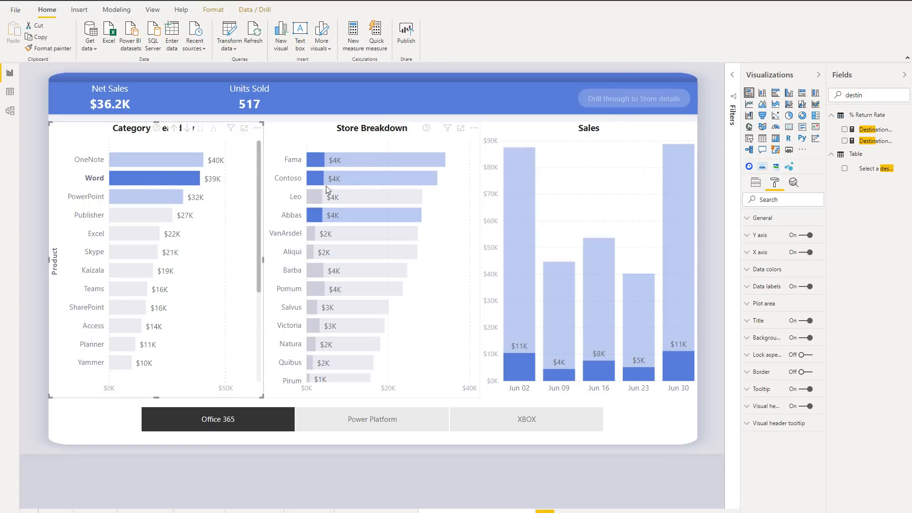
mouse_move(317, 200)
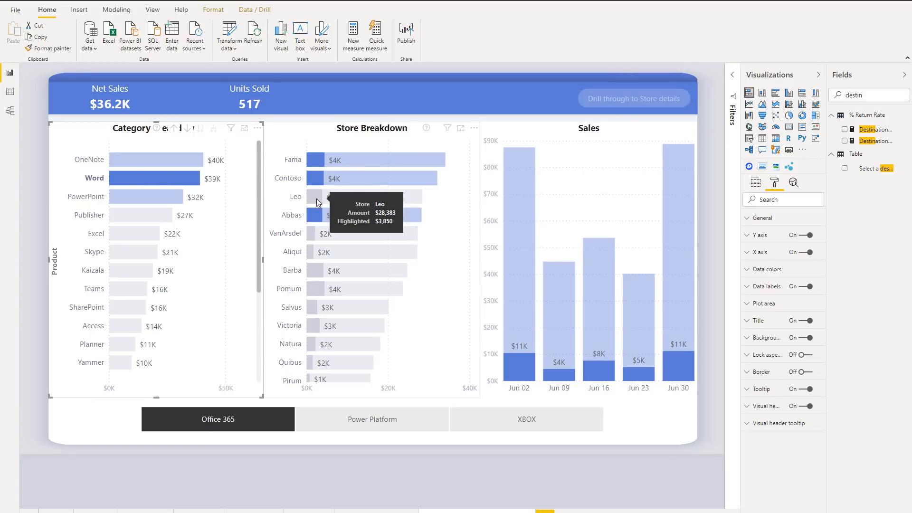
left_click(317, 200)
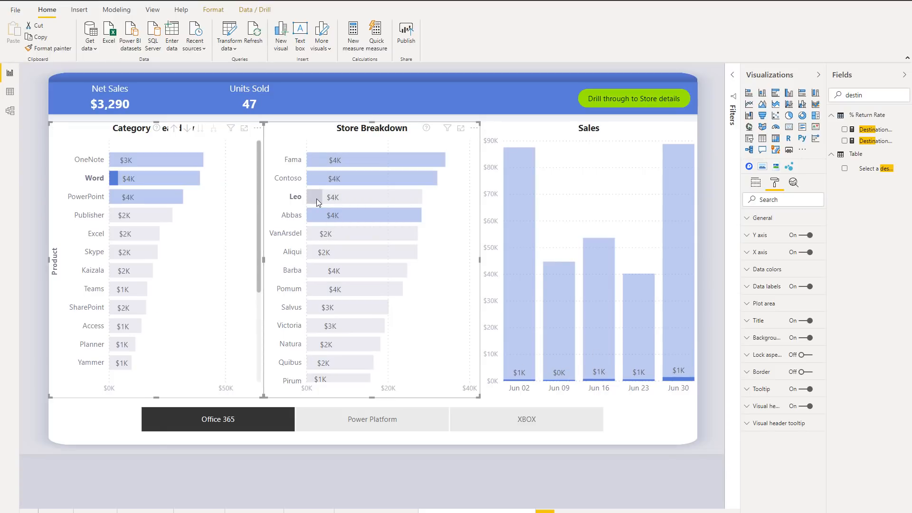
mouse_move(364, 191)
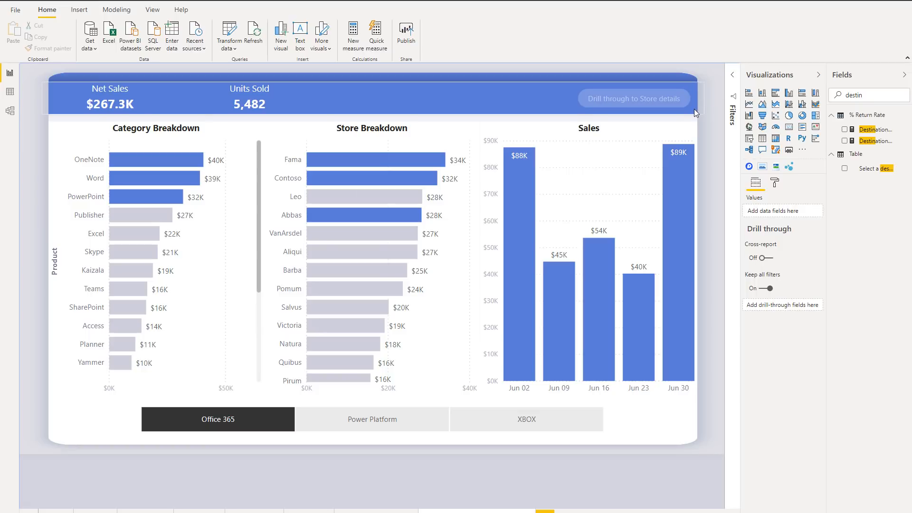
Step: Display the Disabled state's fill settings for the Drill through to Store details button
left_click(686, 105)
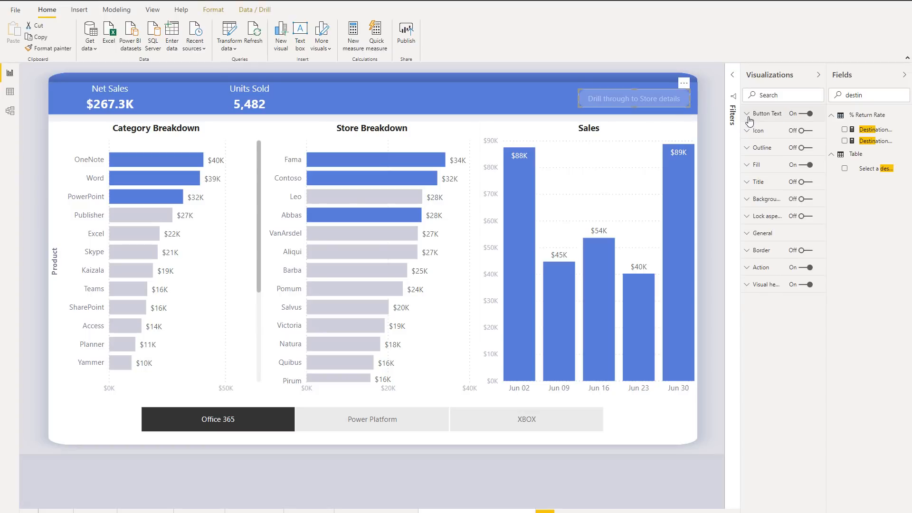
left_click(750, 163)
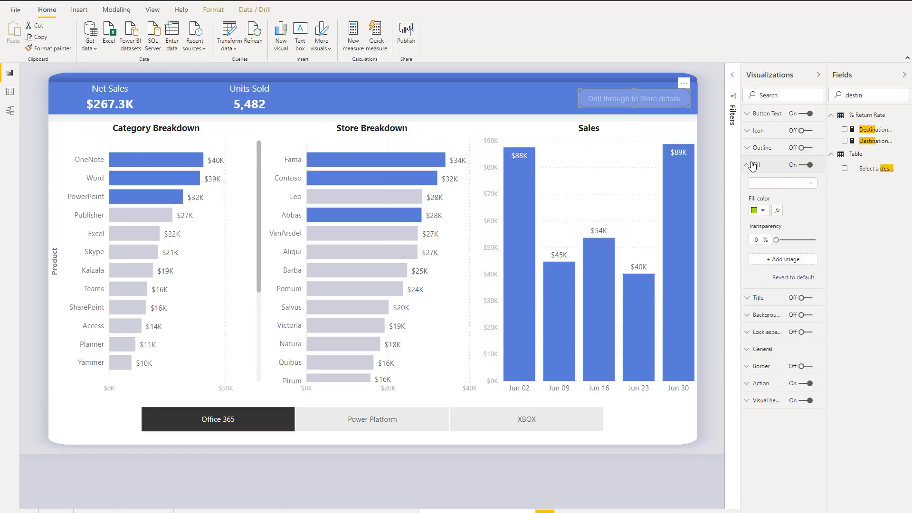
left_click(784, 184)
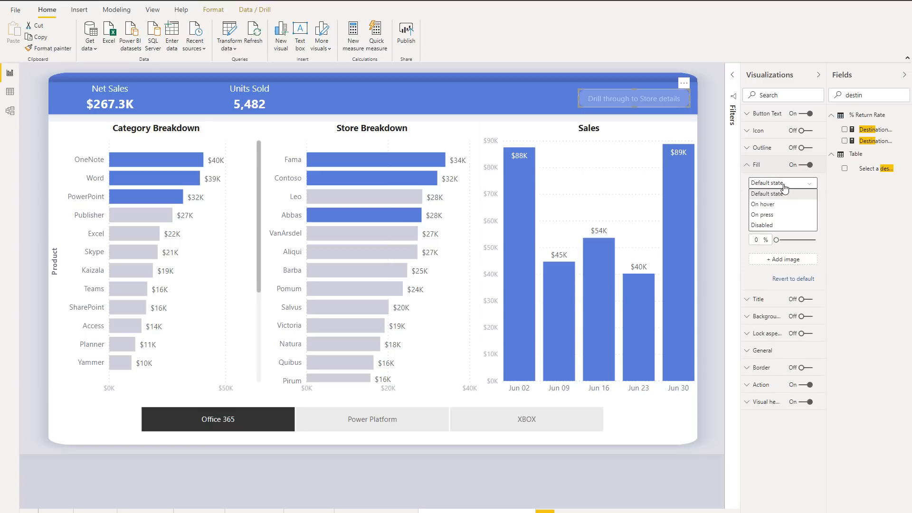
left_click(784, 226)
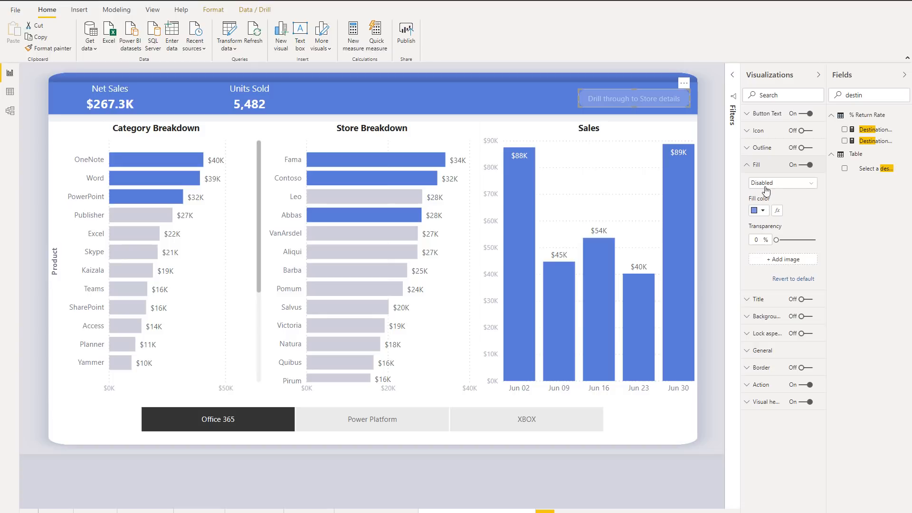
Step: Turn on the outline of the Drill through to Store details button and review its available states
left_click(752, 152)
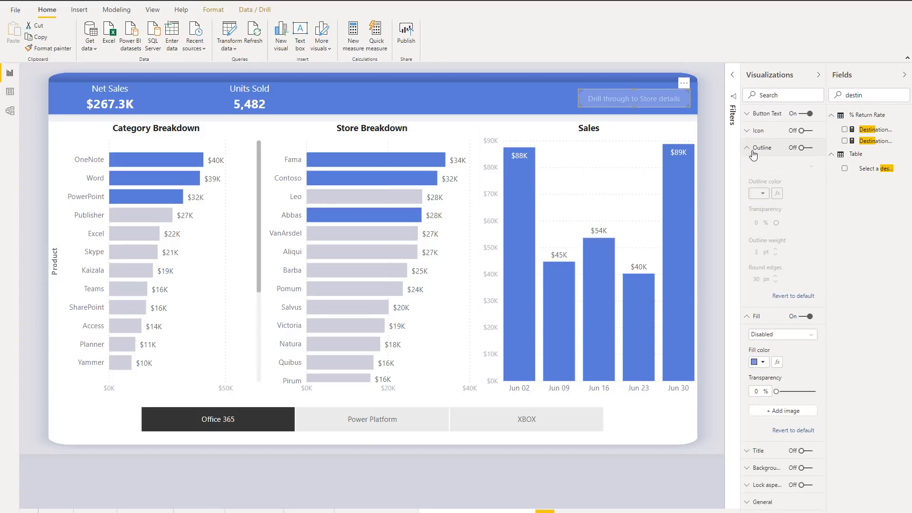
left_click(807, 148)
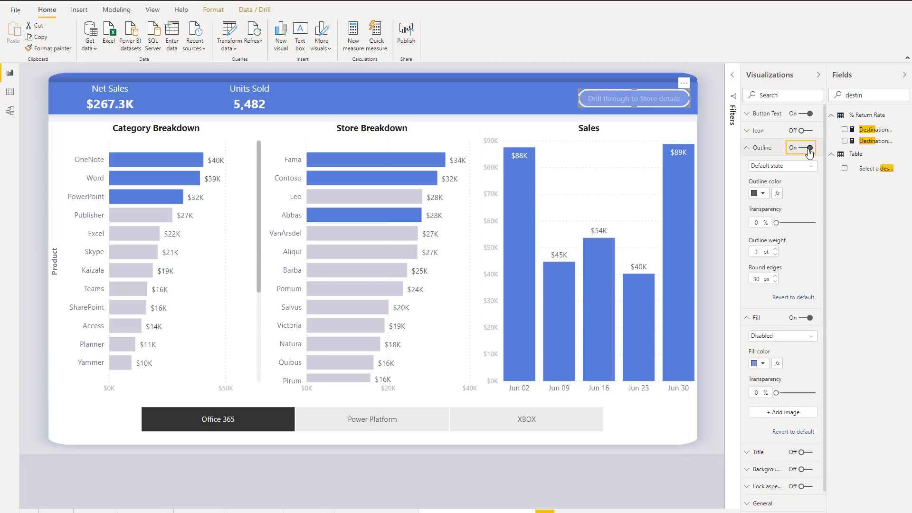
left_click(784, 165)
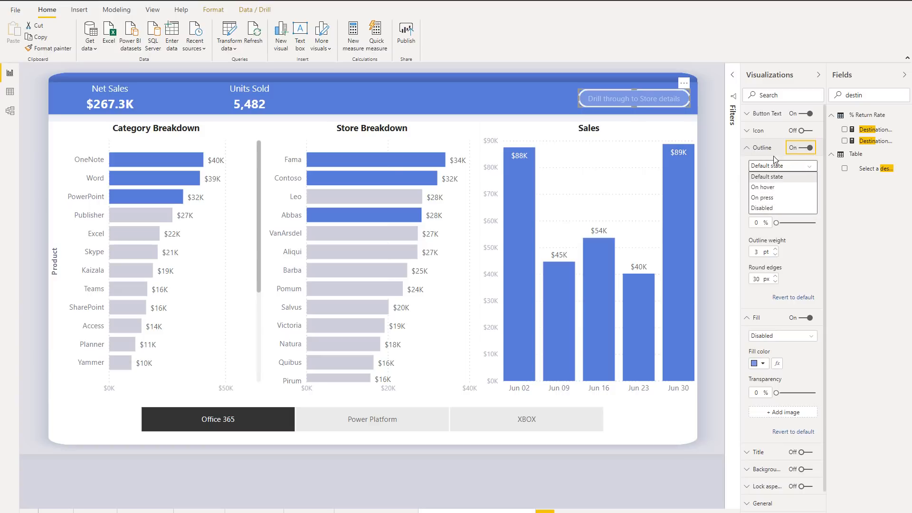
left_click(750, 148)
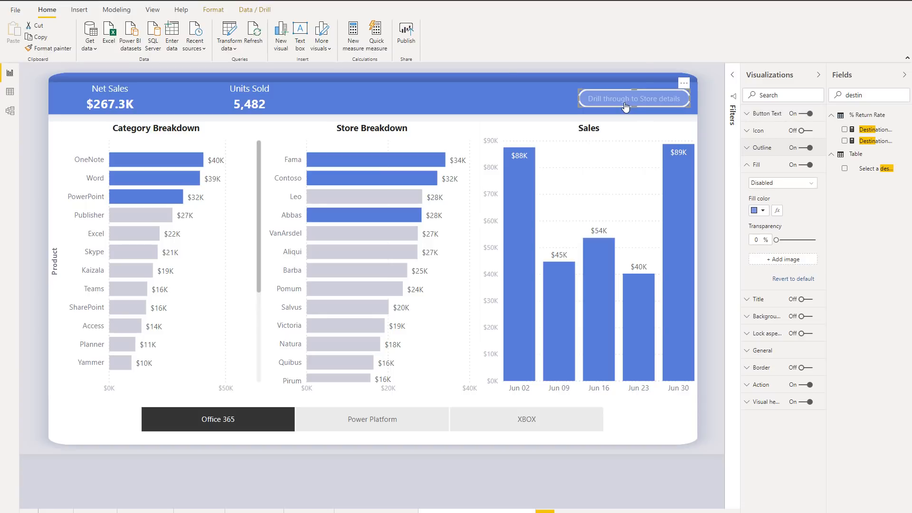
Step: Display the action settings of the Drill through to Store details button, including its destination and enabled and disabled tooltips
mouse_move(617, 109)
left_click(751, 390)
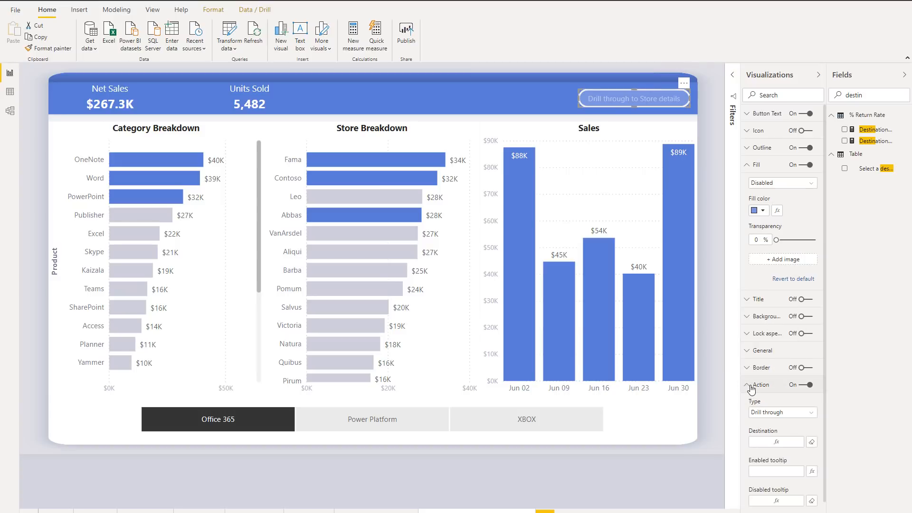
scroll(808, 418, "down", 1)
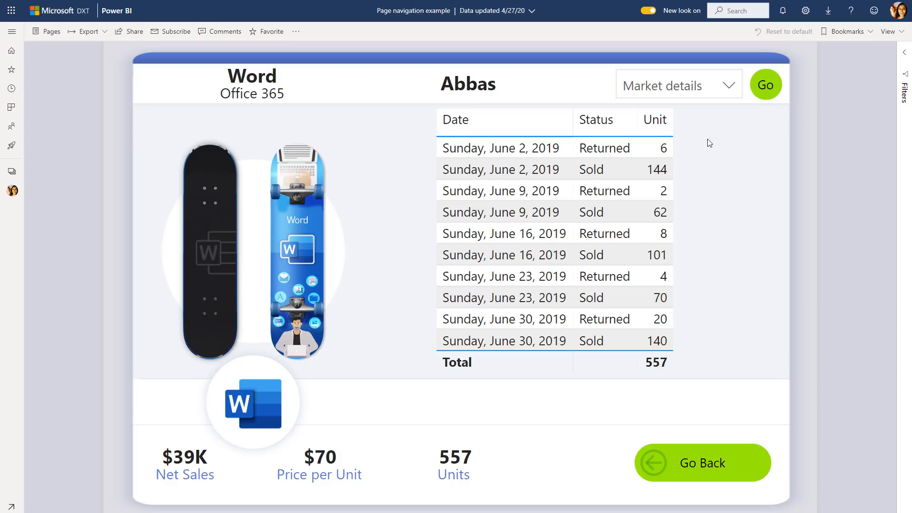
Step: Switch to the published report in the Power BI service, choose Home in the page list and navigate with Go
left_click(717, 92)
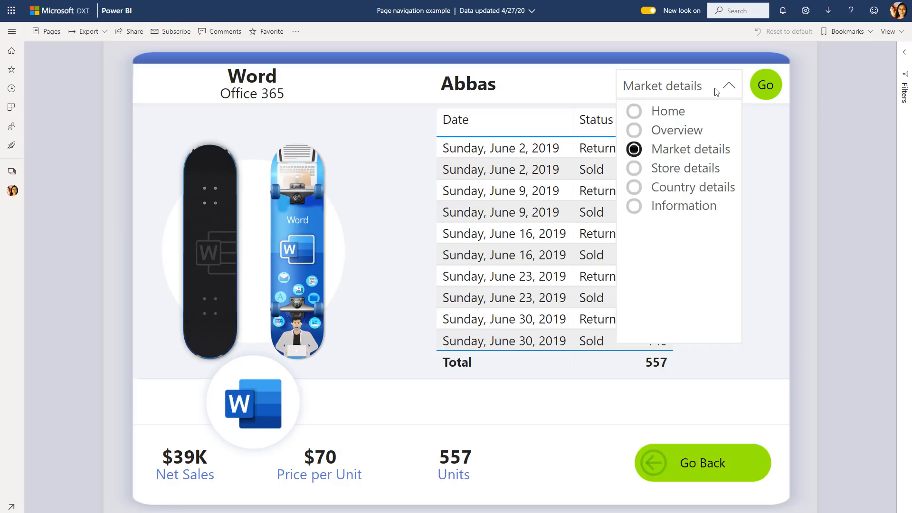
left_click(717, 92)
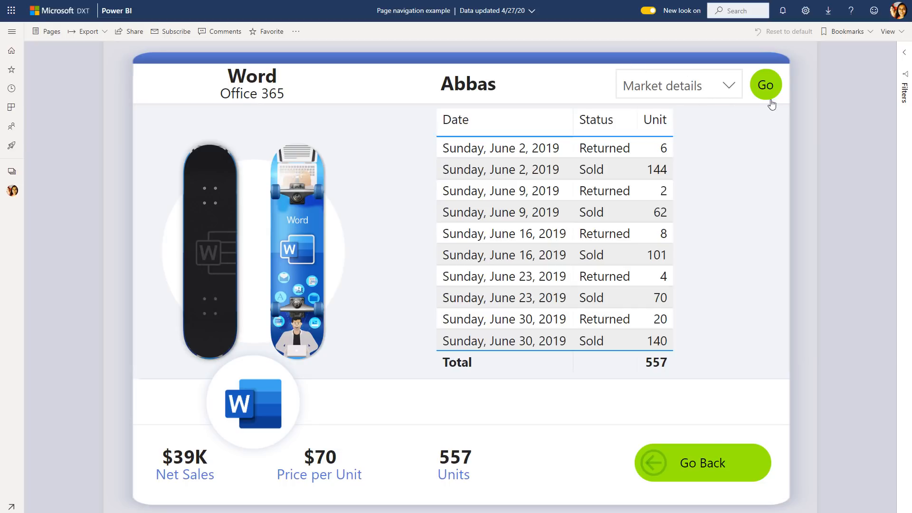
left_click(722, 89)
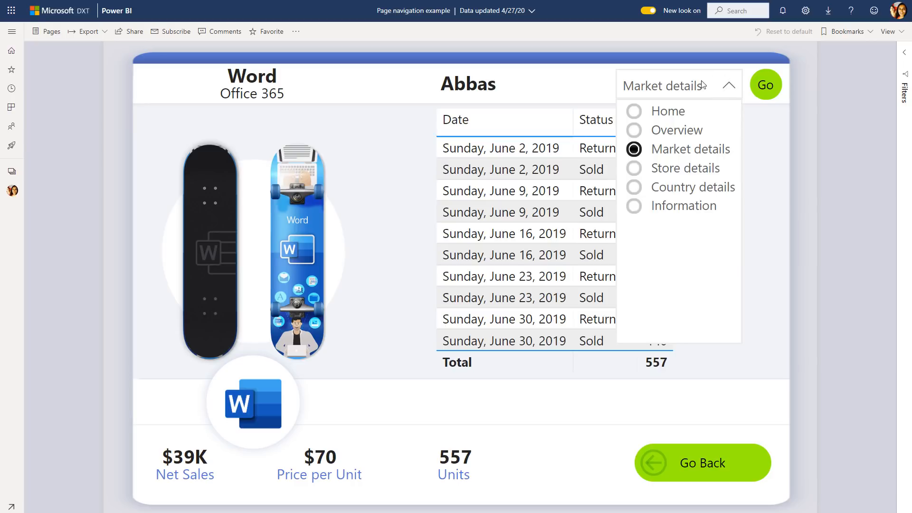
left_click(675, 114)
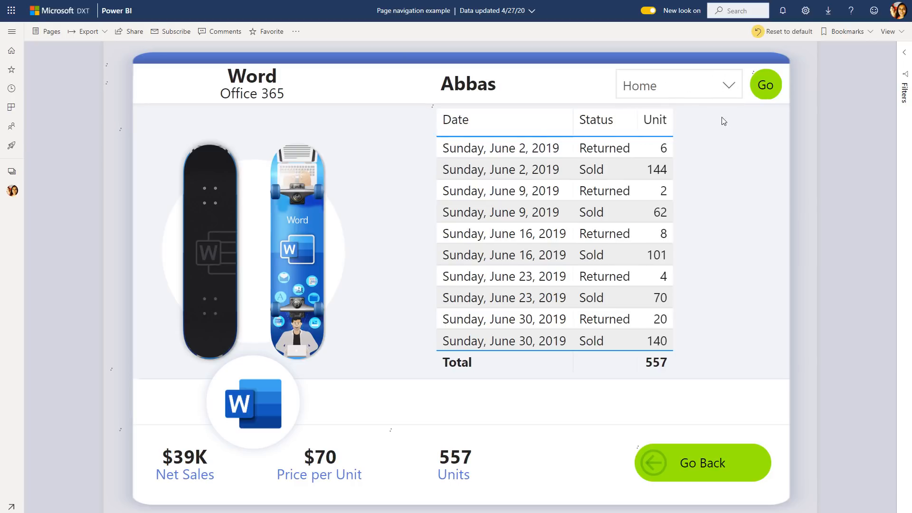
left_click(766, 86)
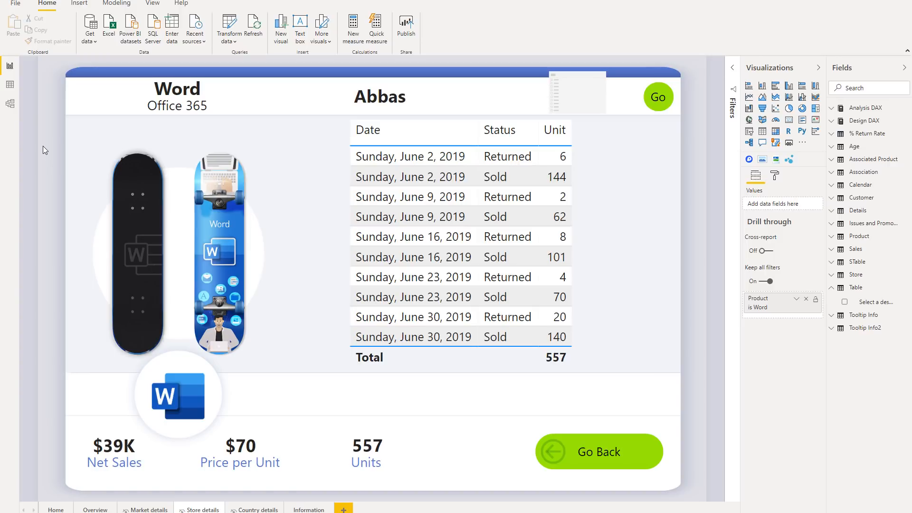
Step: In Power BI Desktop, create a table from the copied Page names list and add a second column numbering the rows 1 to 6
left_click(173, 37)
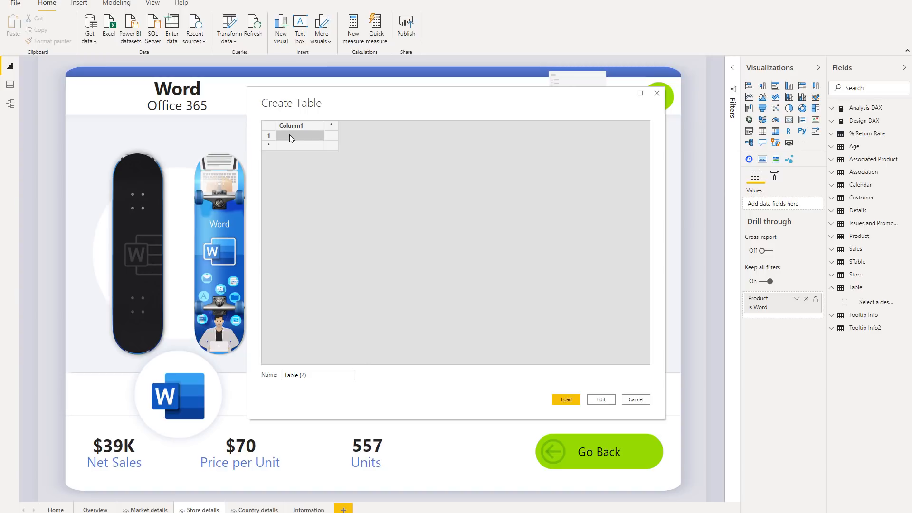
type("Pagenames Home Overview Market details Store details Country details Information")
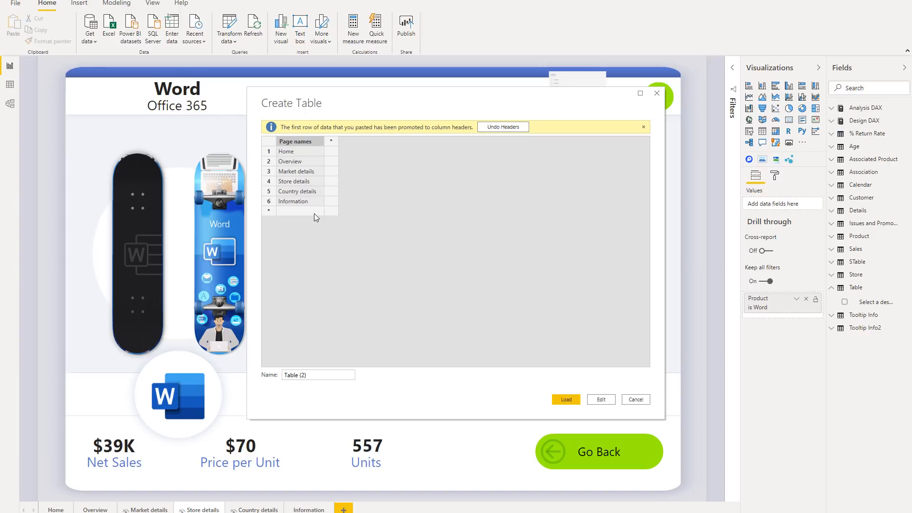
left_click(332, 141)
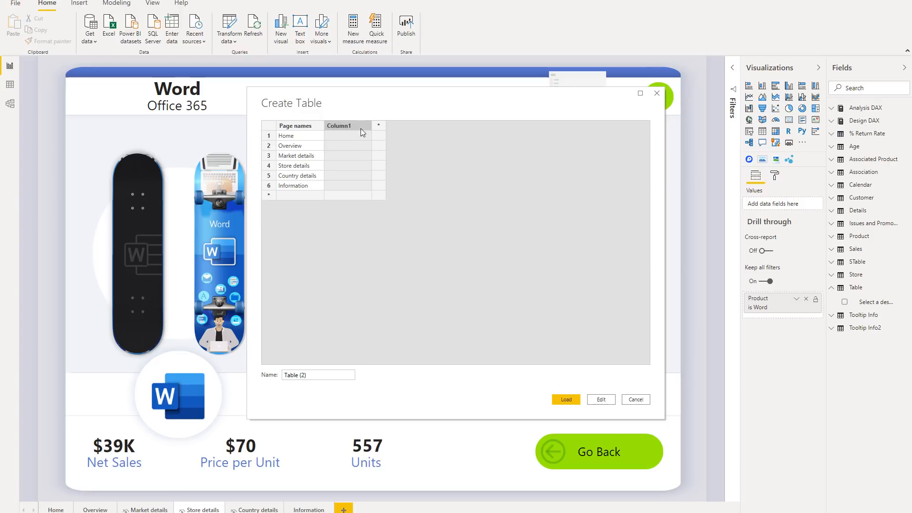
left_click(350, 136)
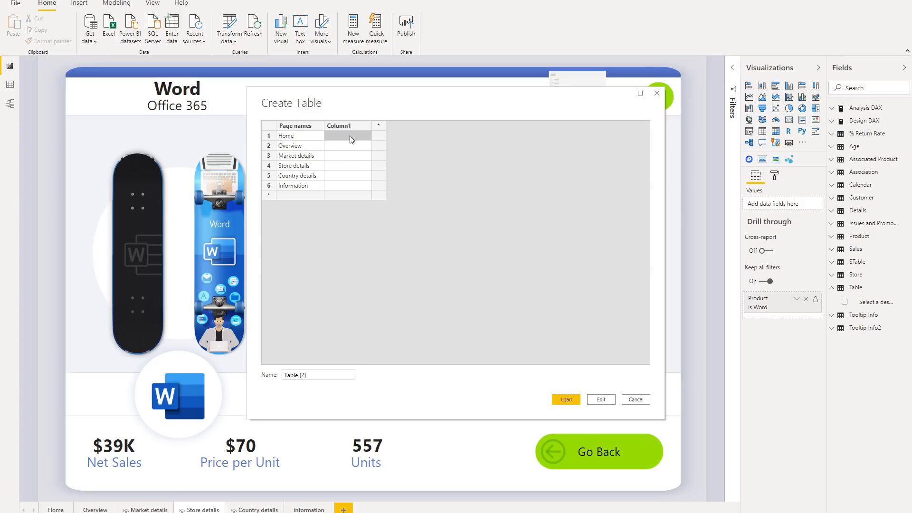
type("3")
key("Return")
type("4")
key("Return")
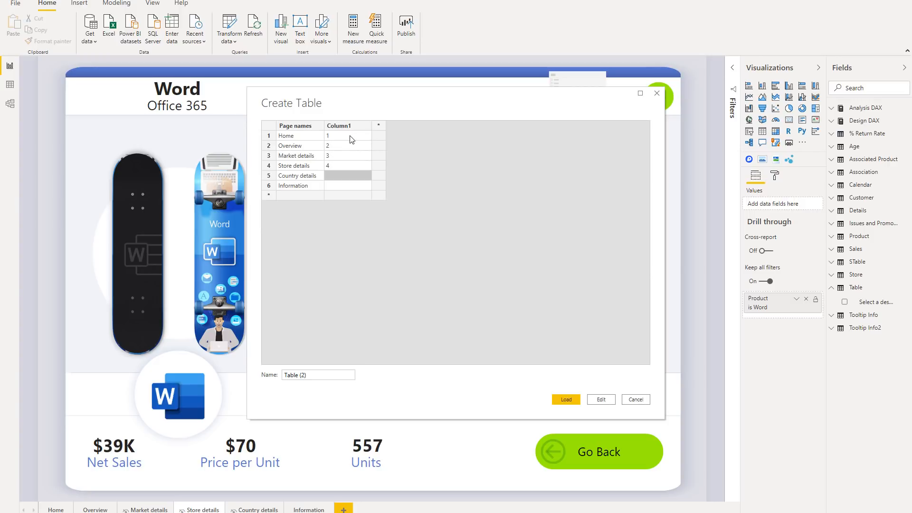
type("5")
key("Return")
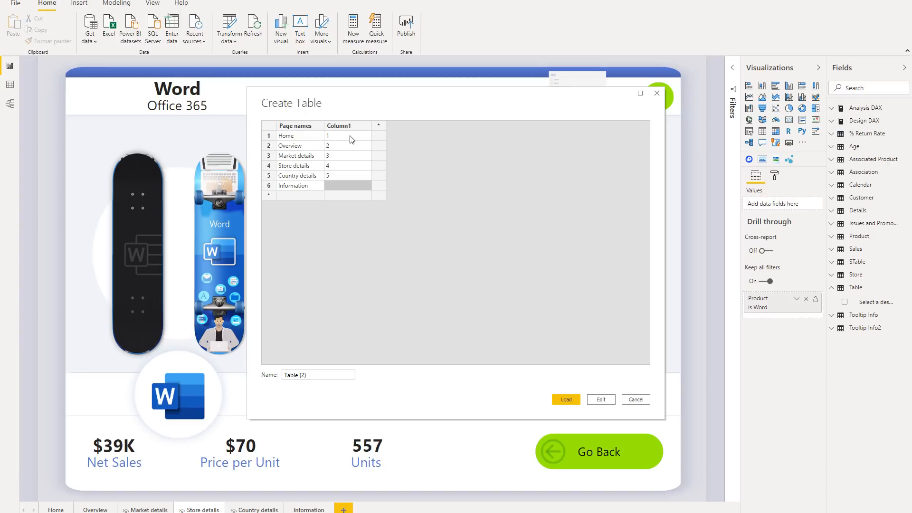
type("6")
Step: Name the new table Pages and load it into the model
triple_click(309, 375)
key("BackSpace")
type("Pages")
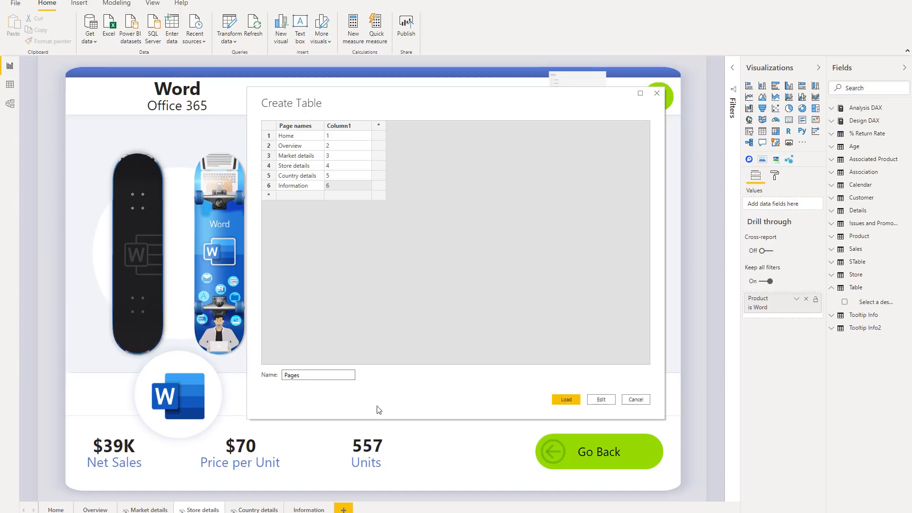
left_click(566, 400)
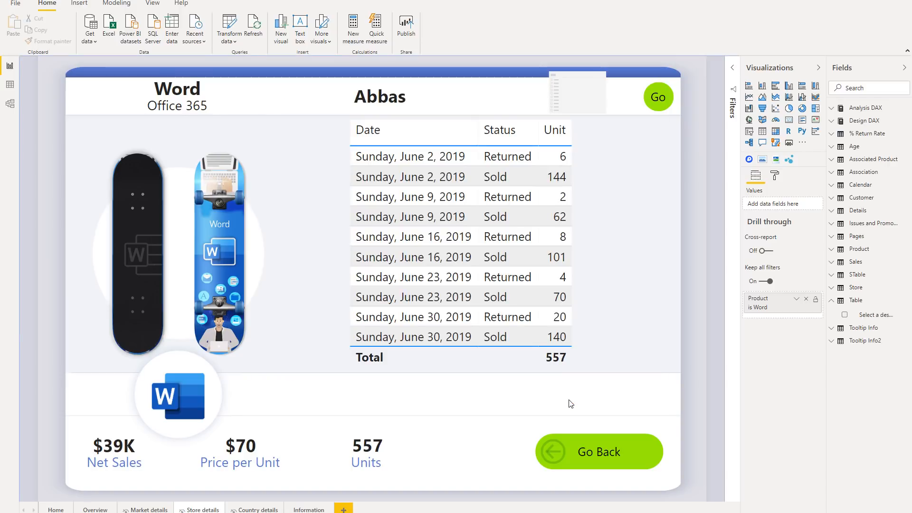
Step: Assign the Page names field of the Pages table to the empty slicer beside the Go button
left_click(618, 103)
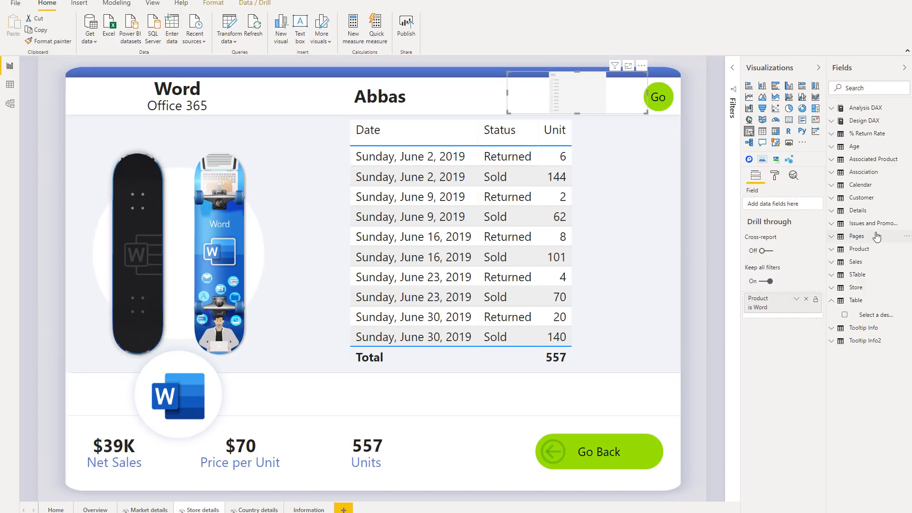
left_click(850, 237)
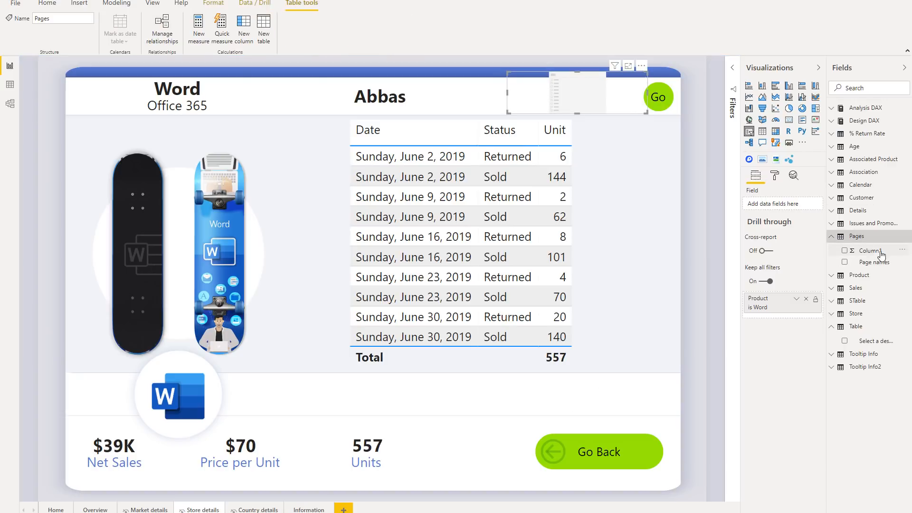
left_click_drag(878, 264, 782, 205)
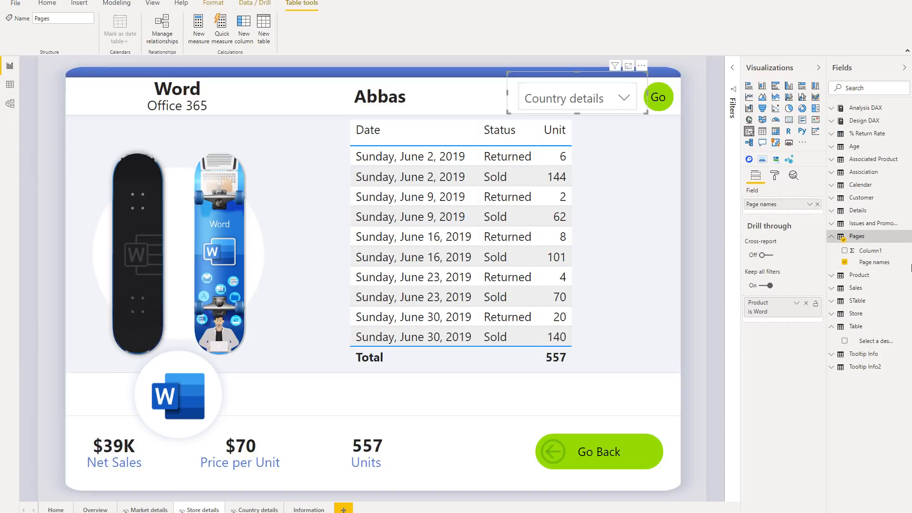
Step: Sort the Page names field by Column1 and check the page order in the slicer's list
left_click(866, 264)
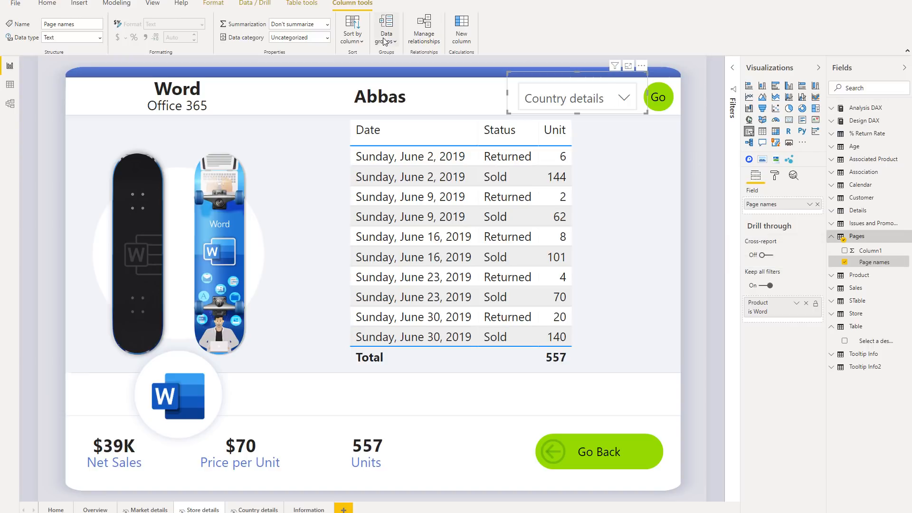
left_click(359, 43)
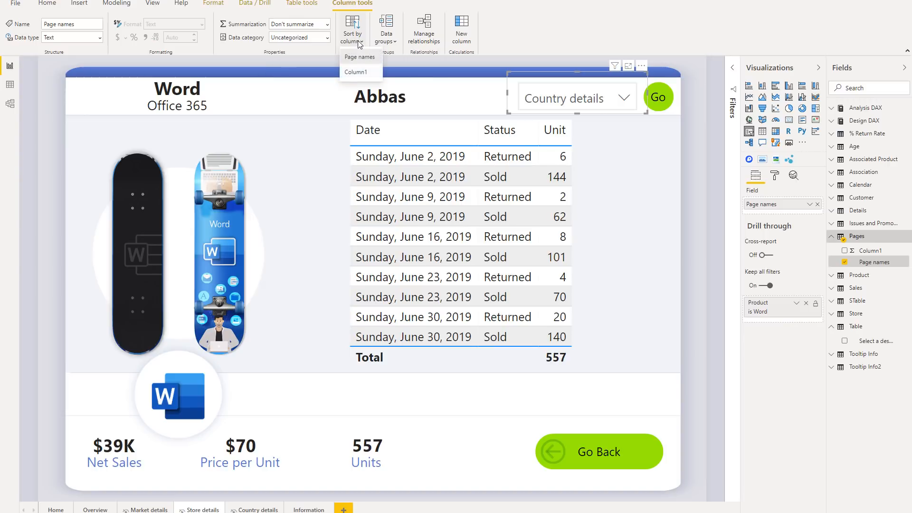
left_click(355, 73)
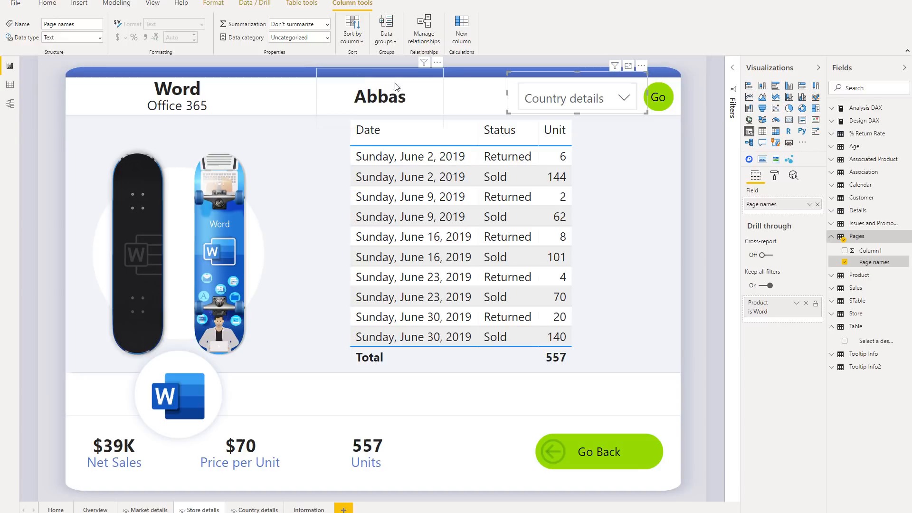
left_click(625, 98)
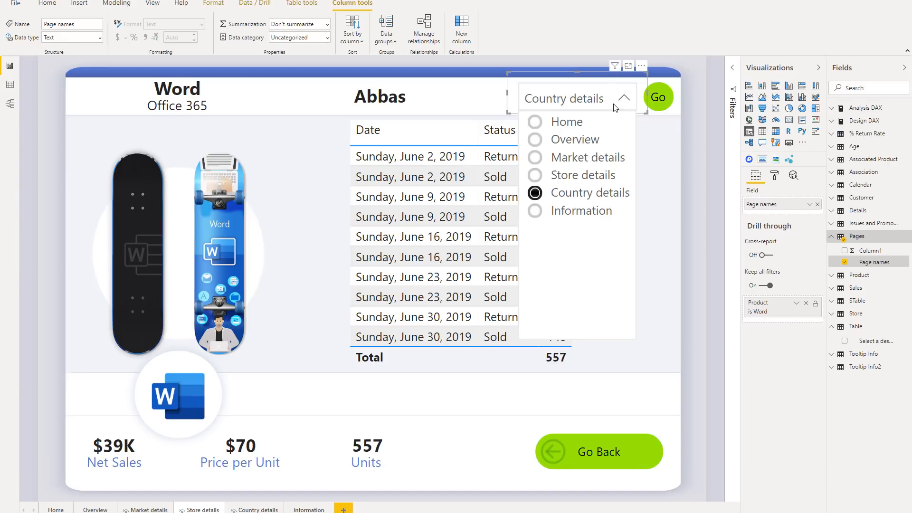
Step: Display the Go button's action settings and review the fixed destinations available for page navigation
left_click(670, 112)
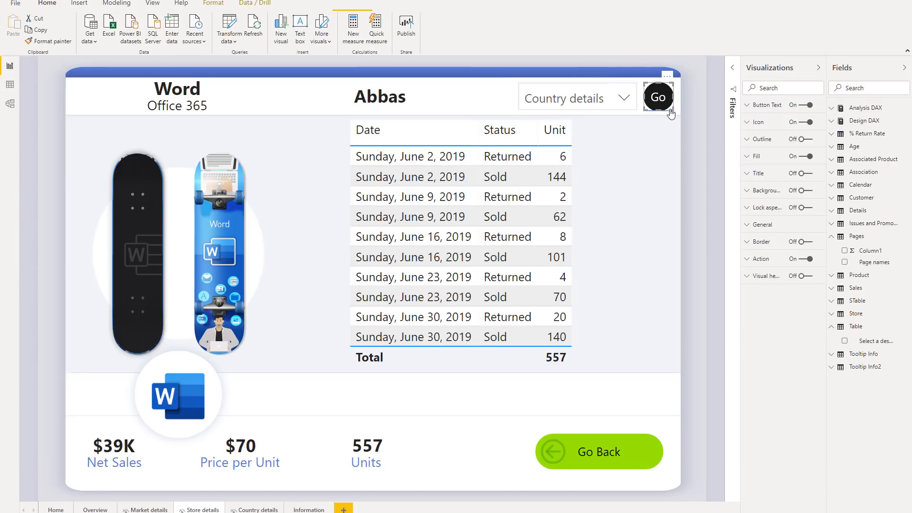
left_click(750, 262)
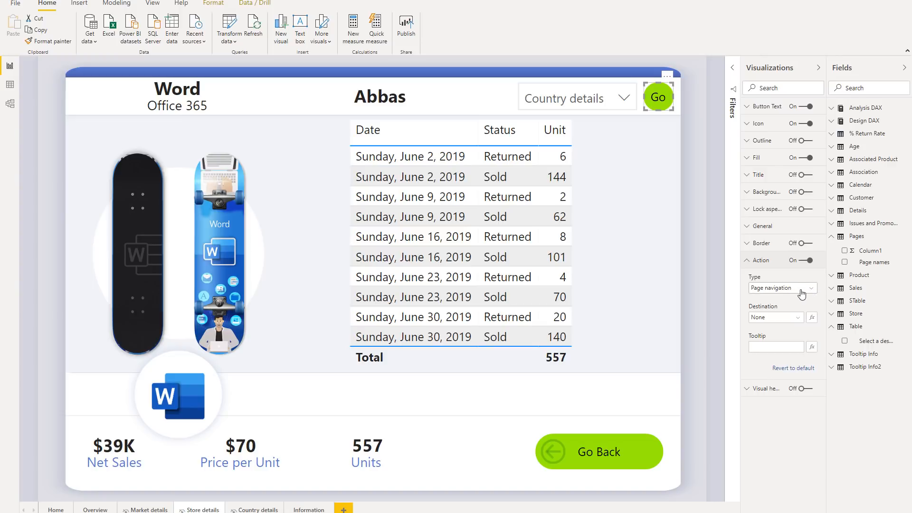
left_click(796, 320)
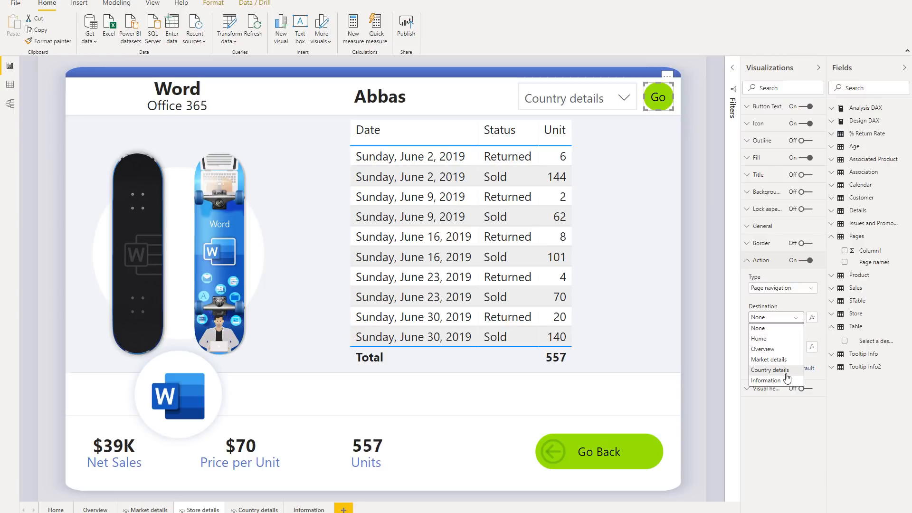
left_click(798, 319)
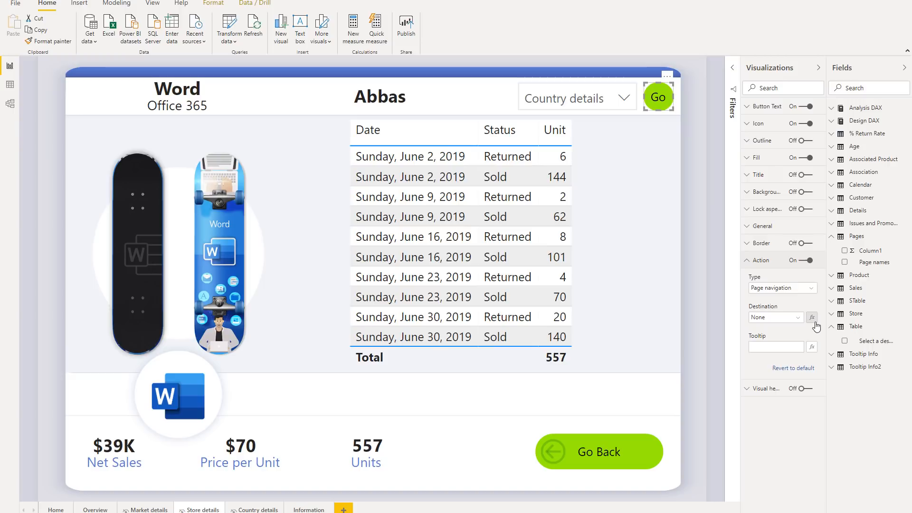
Step: Set the Go button's destination conditionally by field value, based on First Page names
left_click(814, 321)
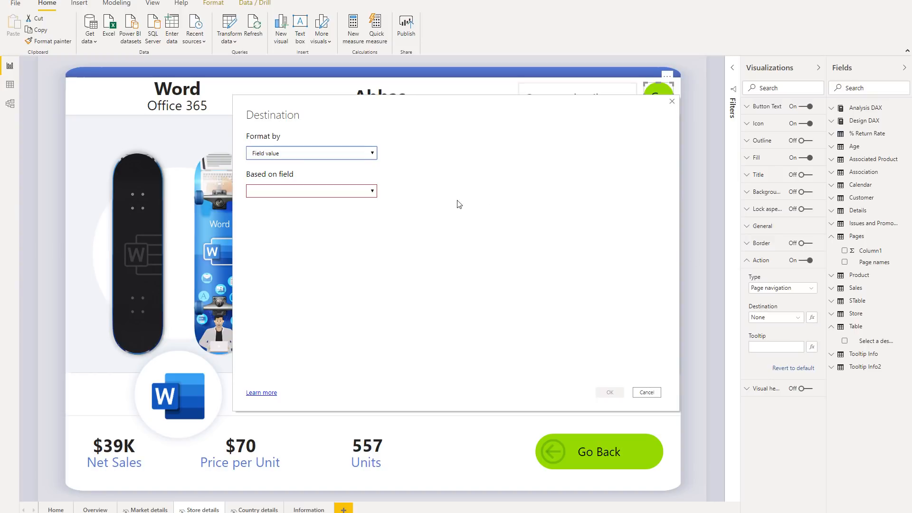
left_click(371, 192)
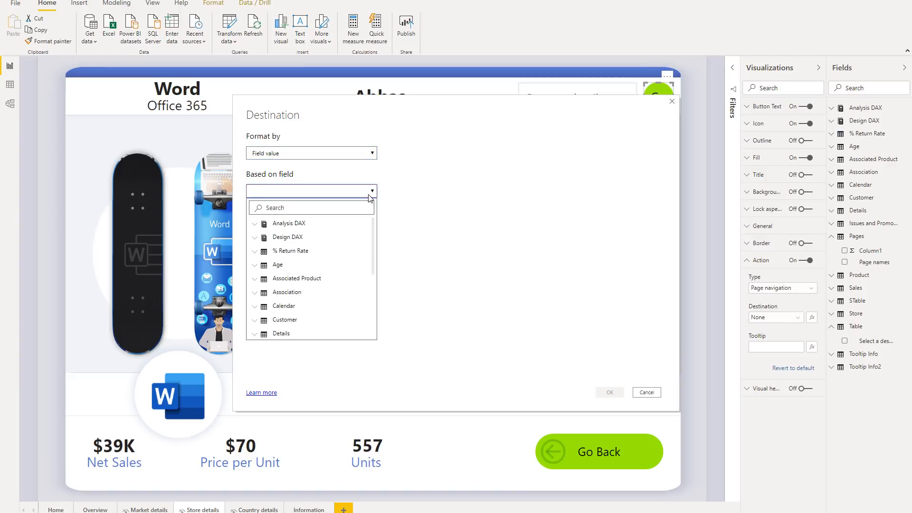
type("page")
left_click(313, 254)
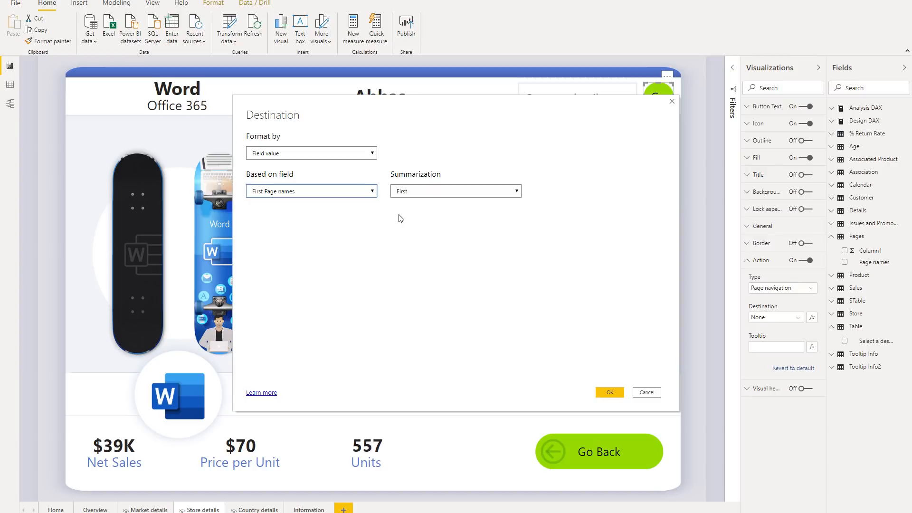
left_click(611, 393)
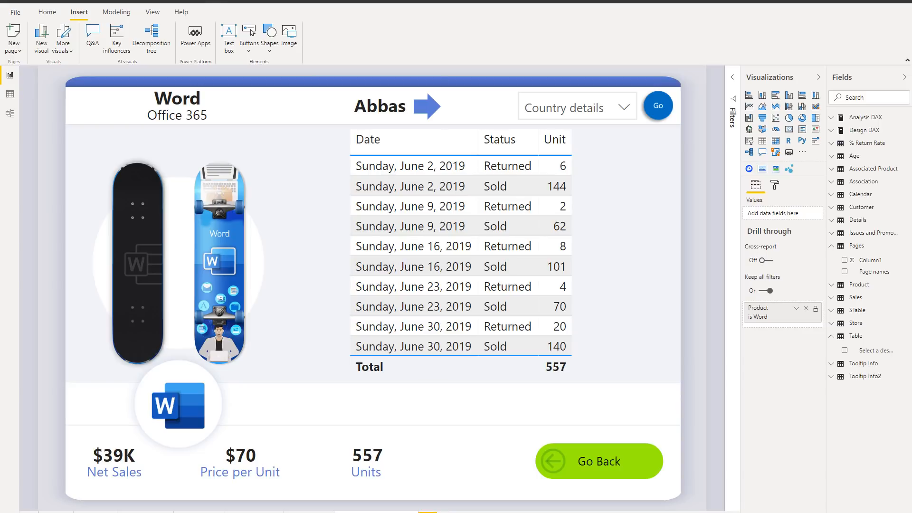
Step: Review the available shape types and the page navigation action of the blue arrow, and select the blue Go circle
left_click(268, 48)
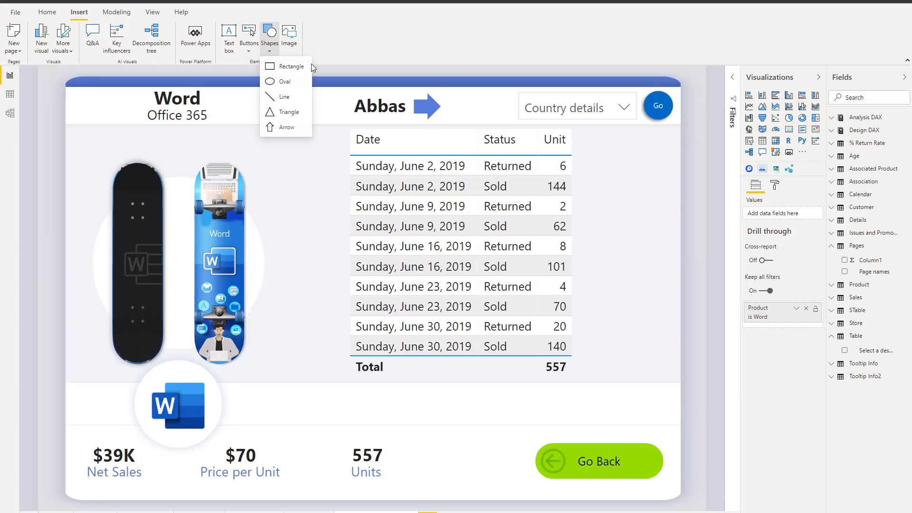
left_click(431, 108)
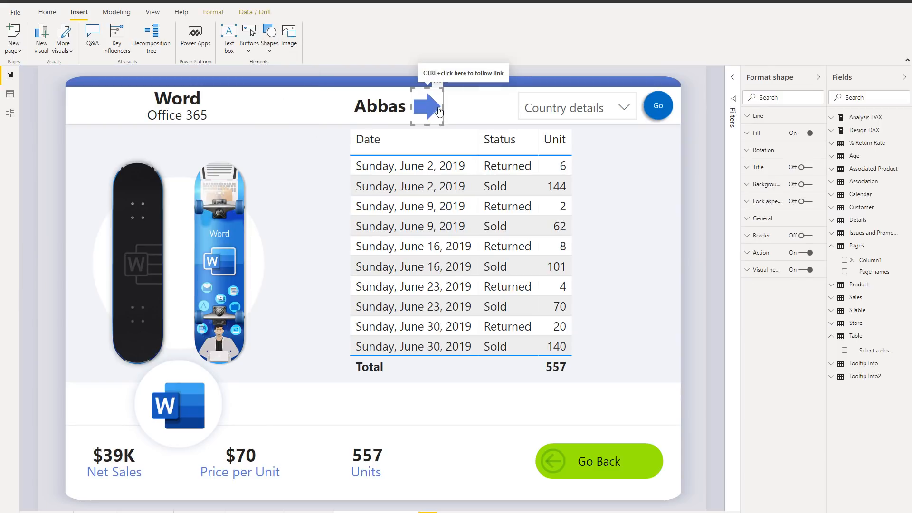
left_click(760, 253)
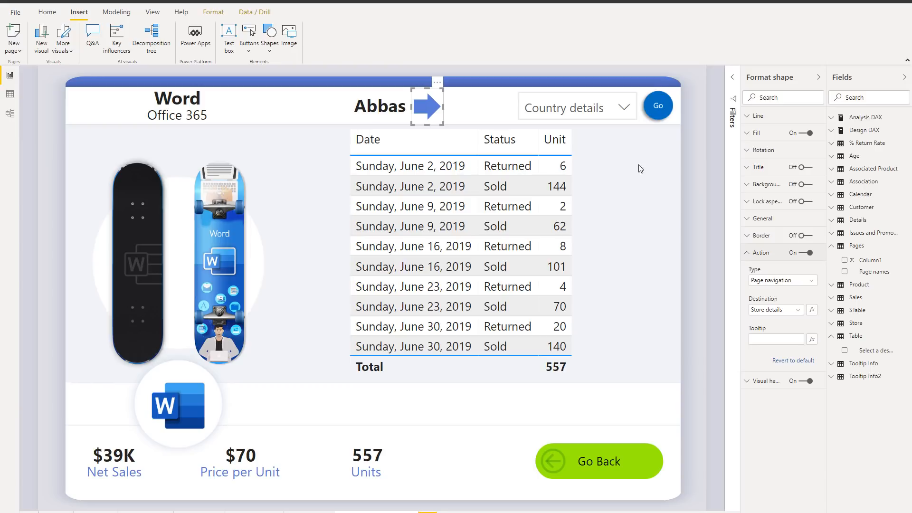
left_click(661, 117)
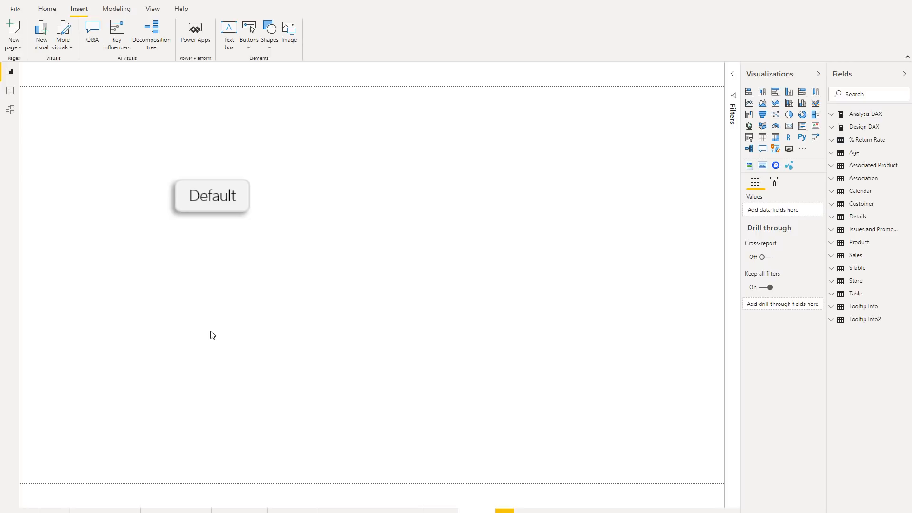
Step: Add Default.png as the fill image for the default state of the blank button beside the Default image
left_click(246, 176)
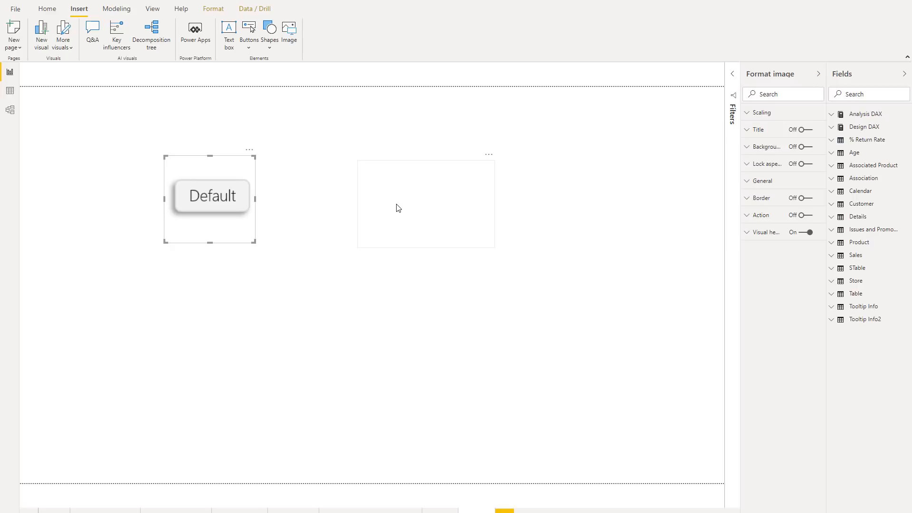
left_click(410, 184)
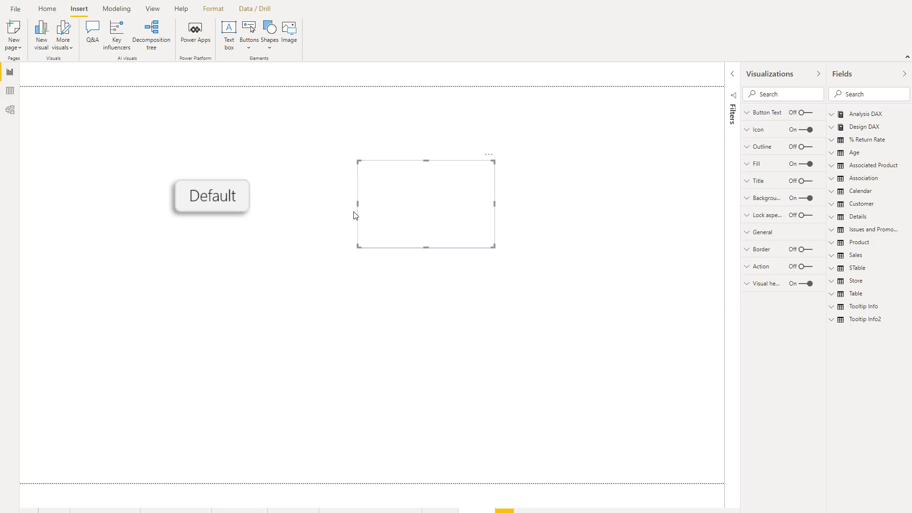
left_click(751, 169)
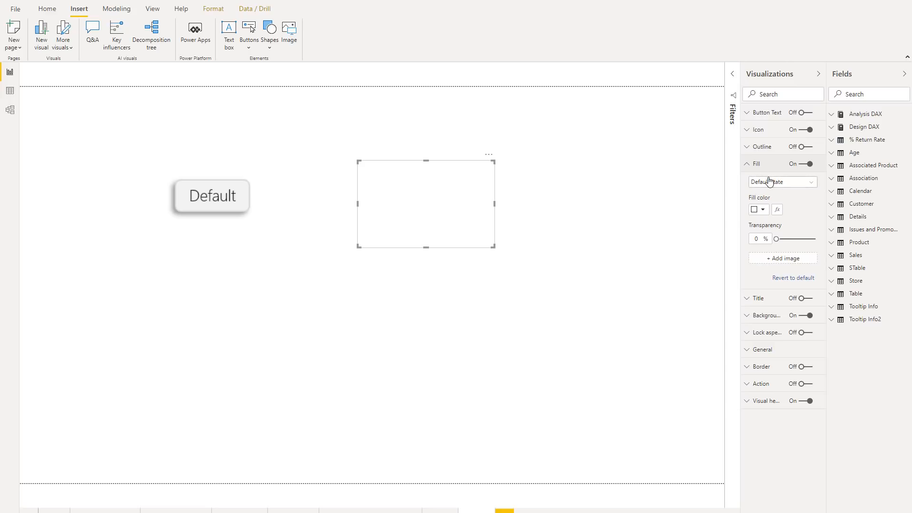
left_click(779, 262)
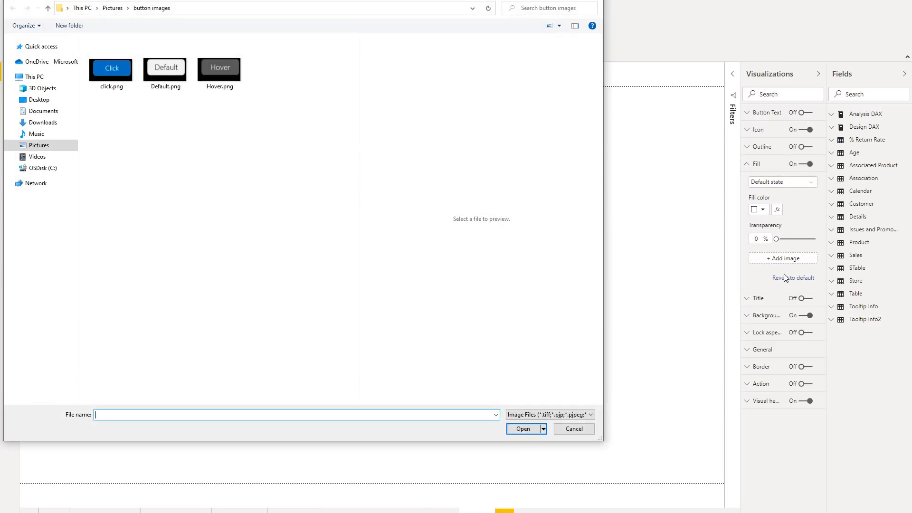
left_click(166, 78)
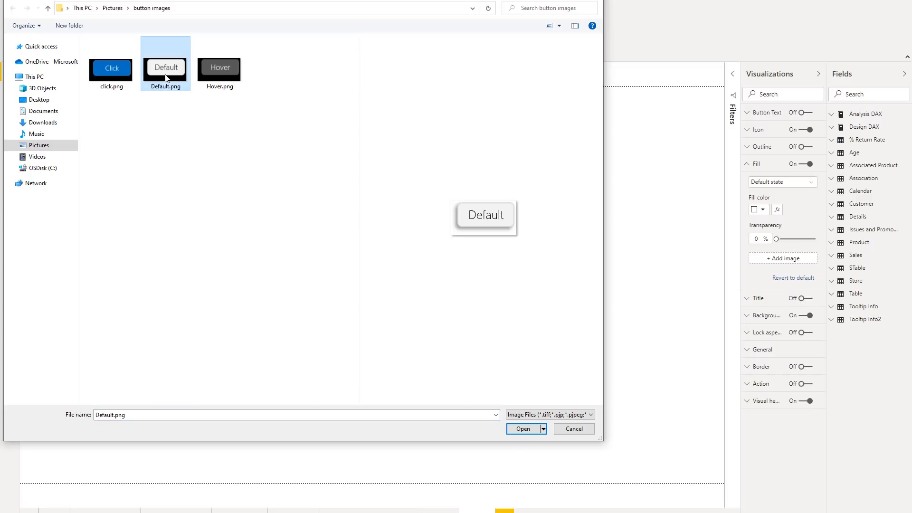
left_click(523, 429)
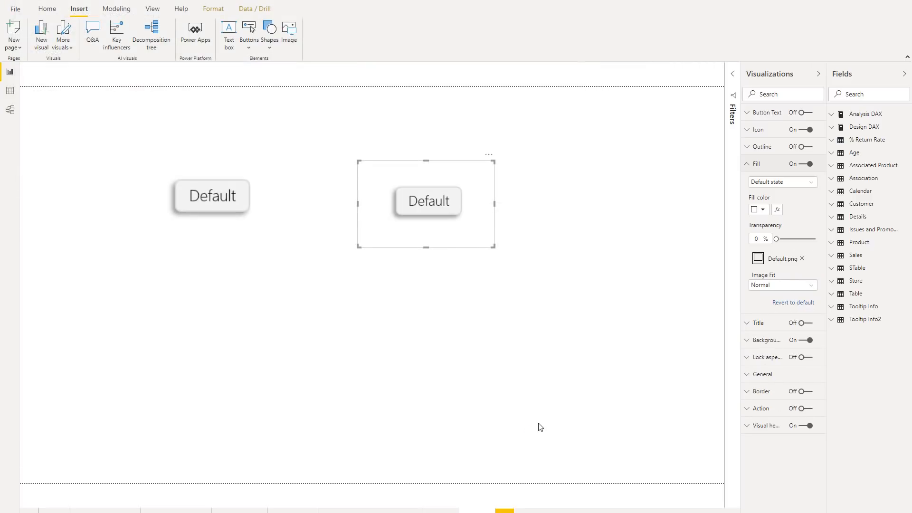
Step: Replace the button's fill image for the On hover state with Hover.png
left_click(792, 184)
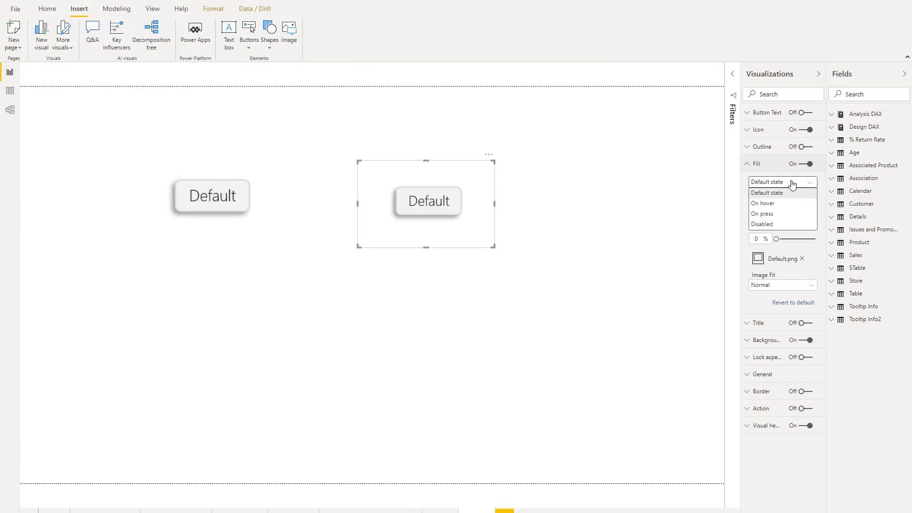
left_click(791, 205)
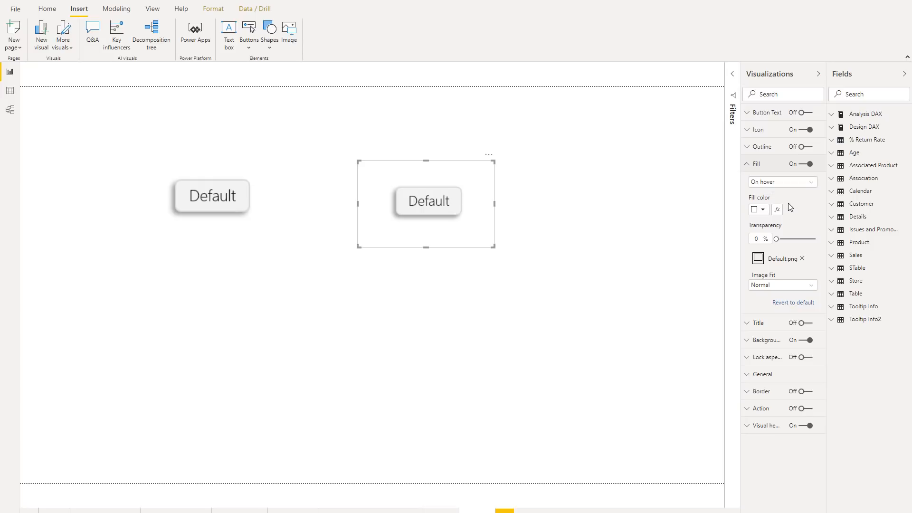
left_click(803, 259)
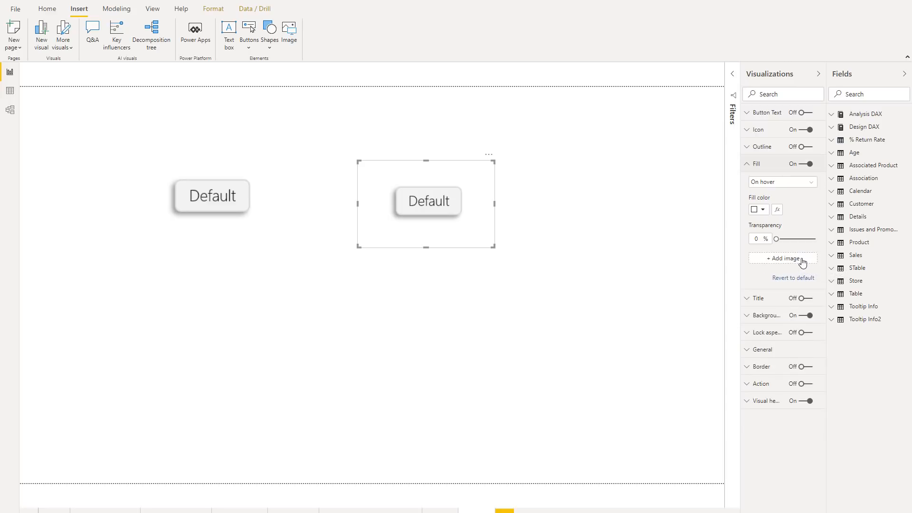
left_click(789, 261)
left_click(220, 82)
left_click(530, 431)
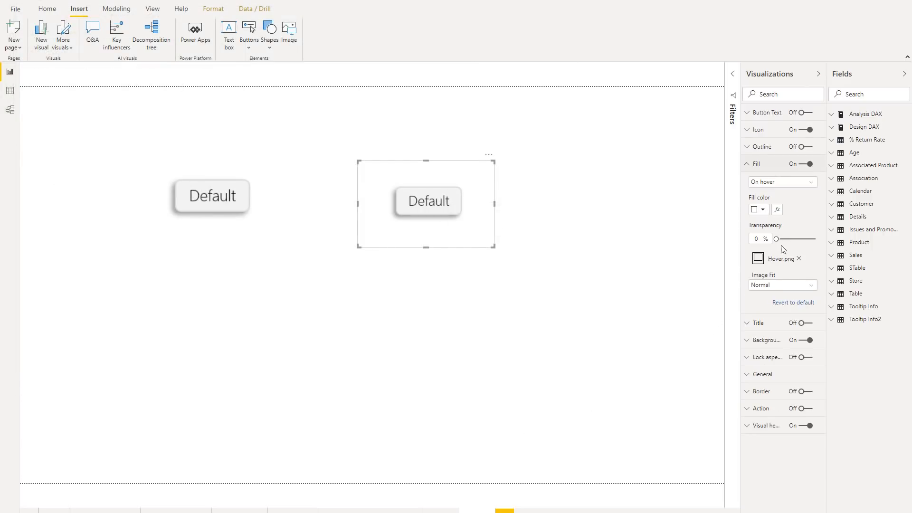
Step: Replace the button's fill image for the On press state with click.png and test the button's hover and press states
left_click(785, 184)
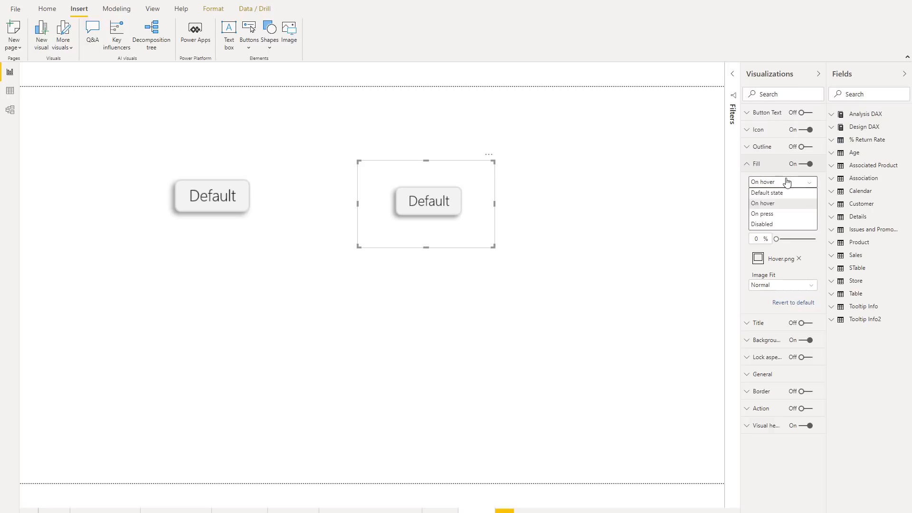
left_click(785, 211)
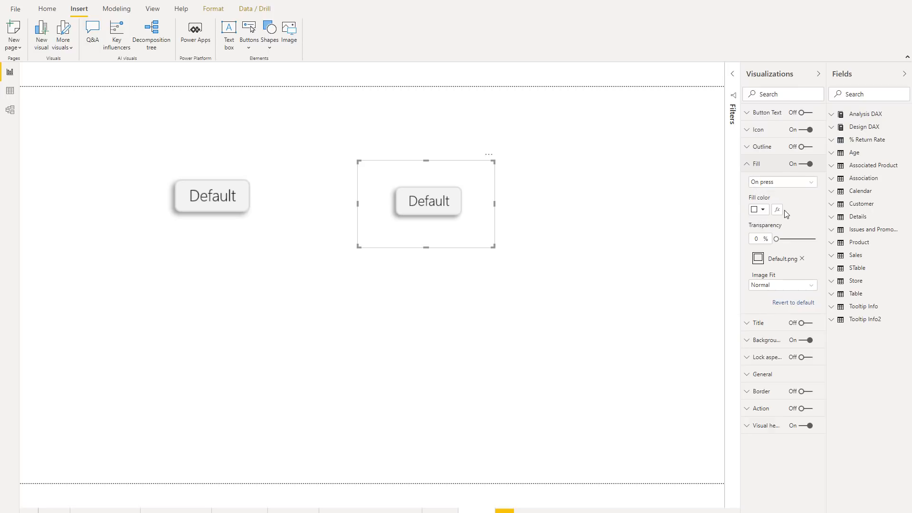
left_click(802, 258)
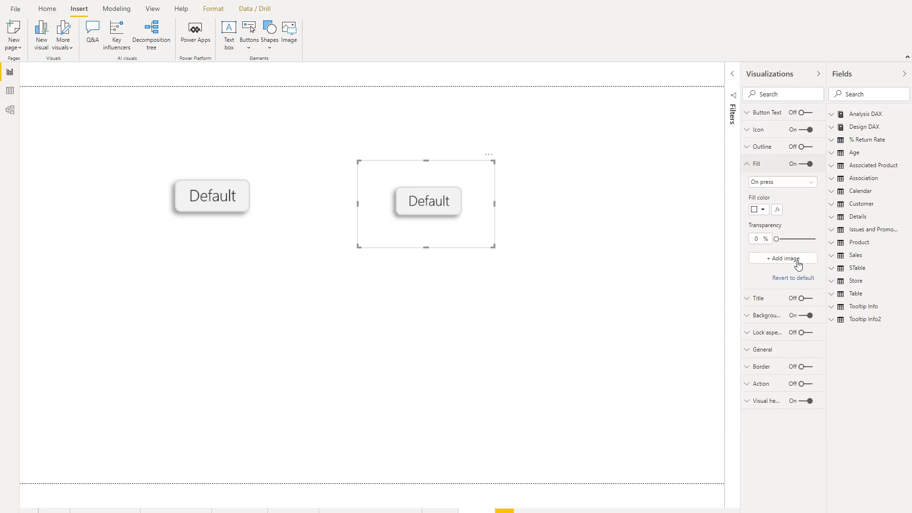
left_click(784, 259)
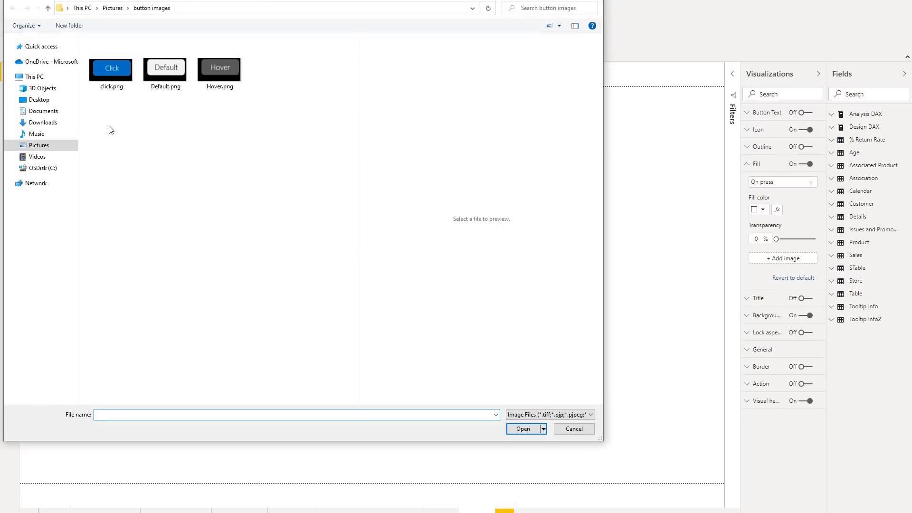
left_click(109, 82)
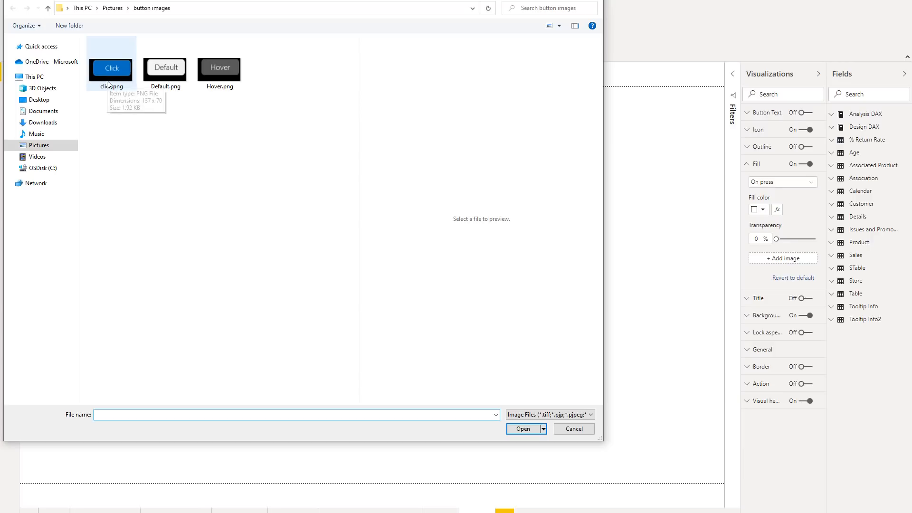
left_click(528, 429)
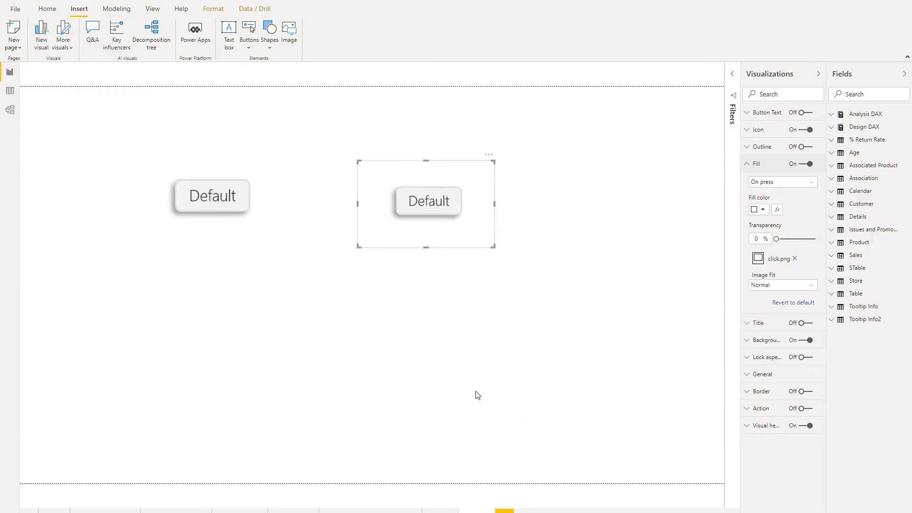
left_click(492, 323)
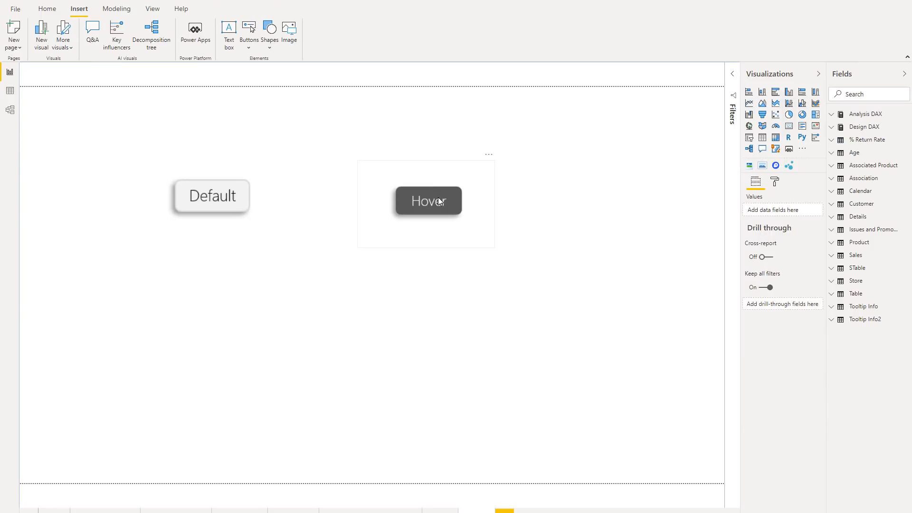
left_click(447, 202)
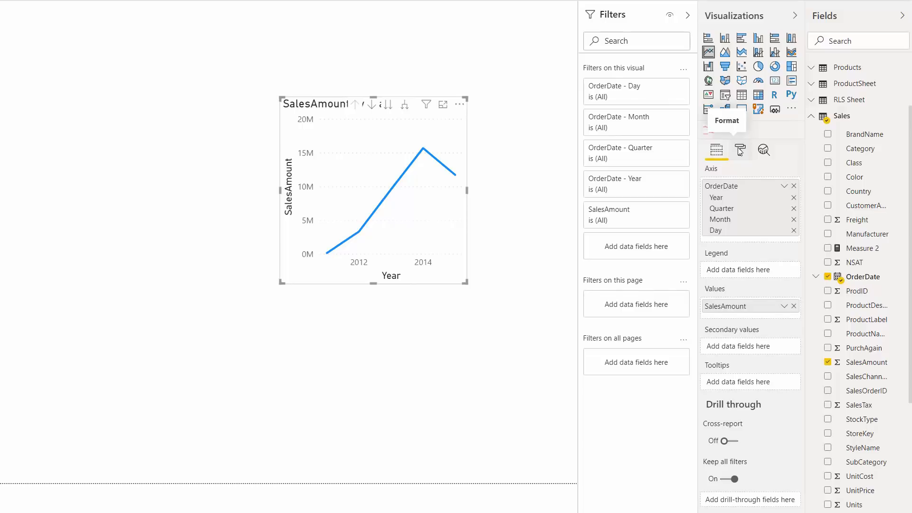
Step: Turn on the shadow of the SalesAmount by Year line chart and set its preset to Custom
left_click(740, 151)
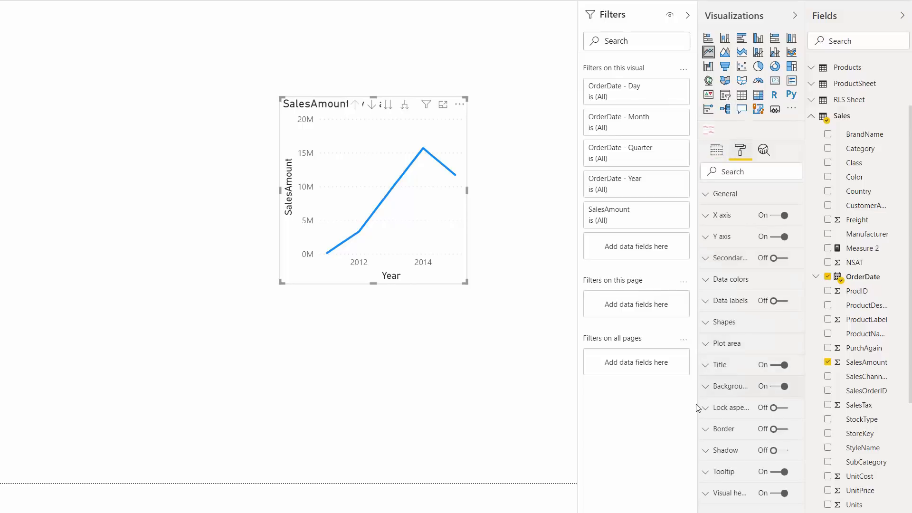
left_click(775, 451)
left_click(716, 450)
scroll(744, 385, "down", 2)
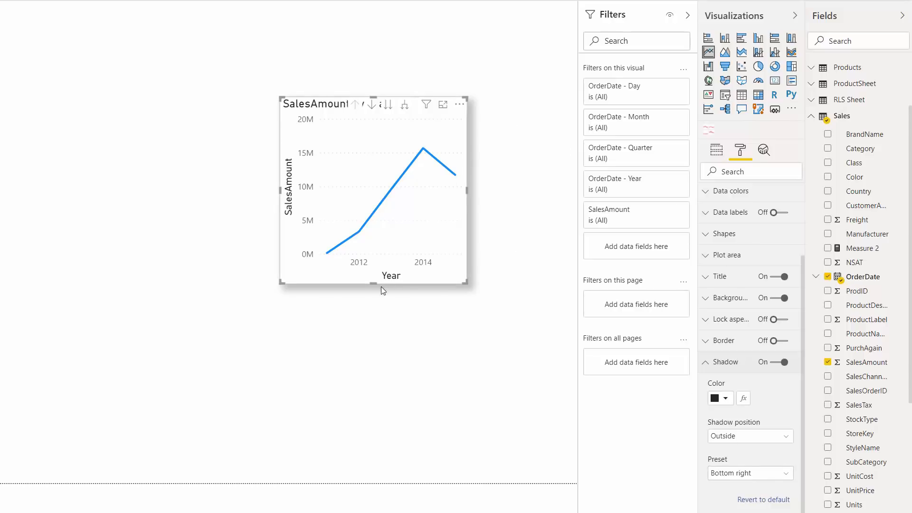
left_click(747, 479)
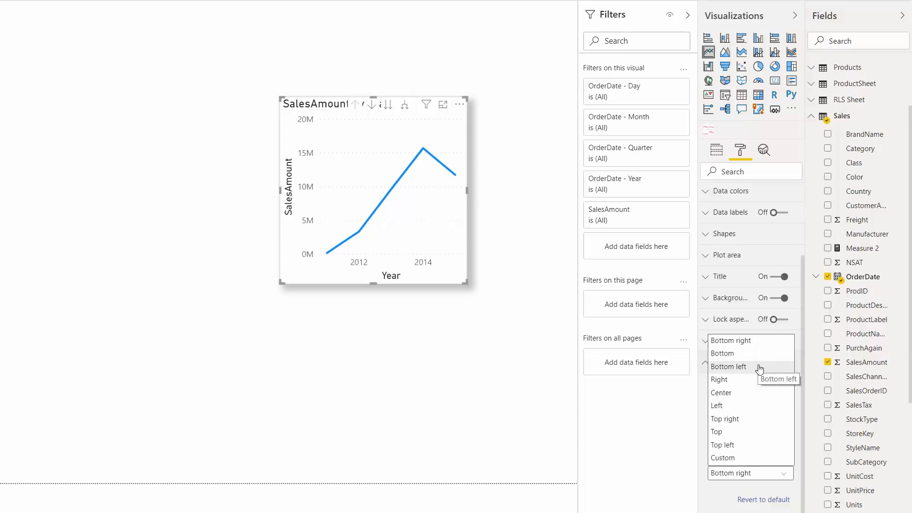
left_click(759, 459)
scroll(756, 465, "down", 3)
scroll(755, 465, "down", 1)
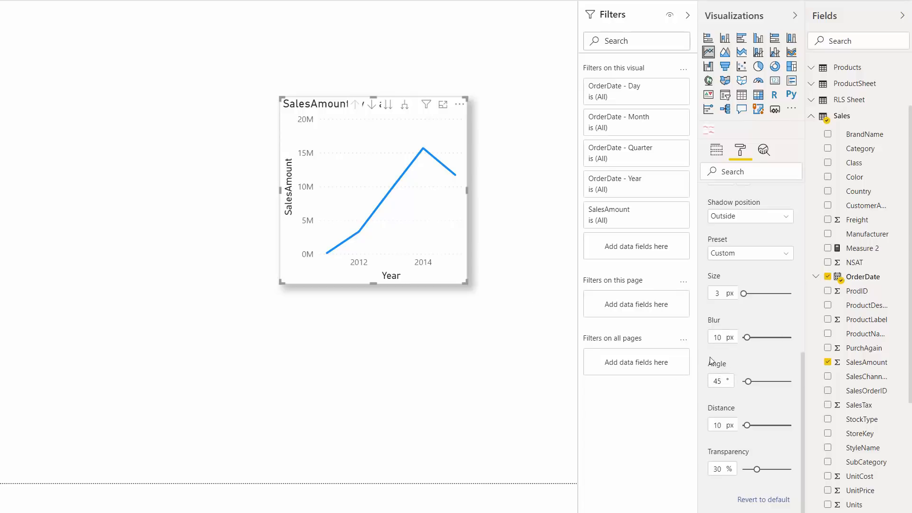
Step: Set the line chart shadow's size to 14 px, try a 42 px blur, and settle on a blur of 19 px
left_click_drag(744, 293, 749, 294)
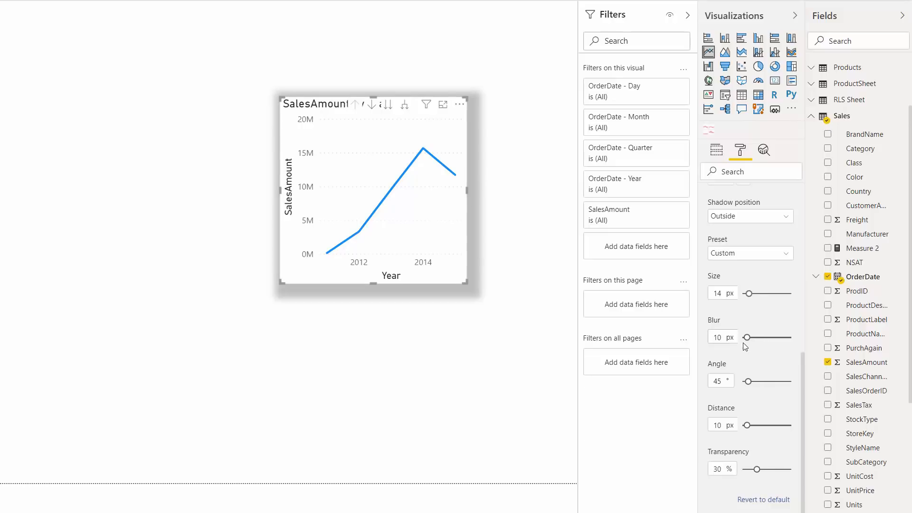
left_click_drag(749, 333, 763, 334)
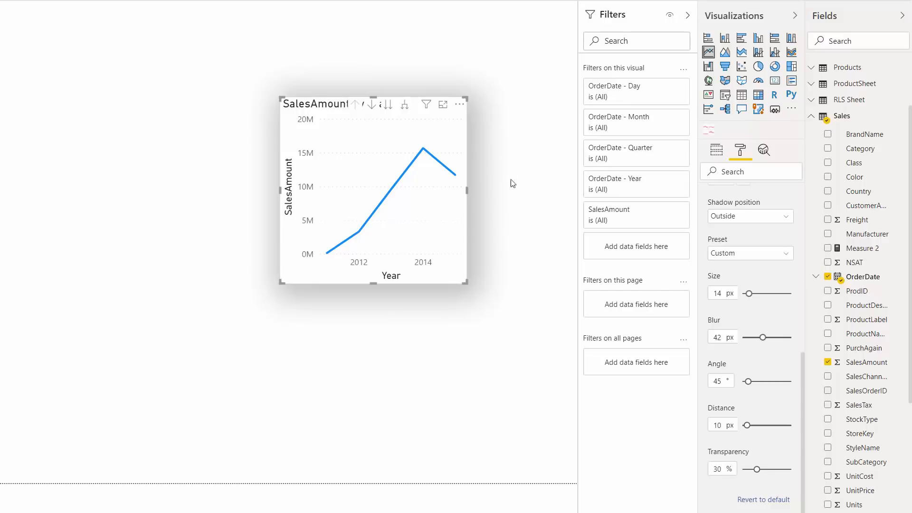
left_click(754, 338)
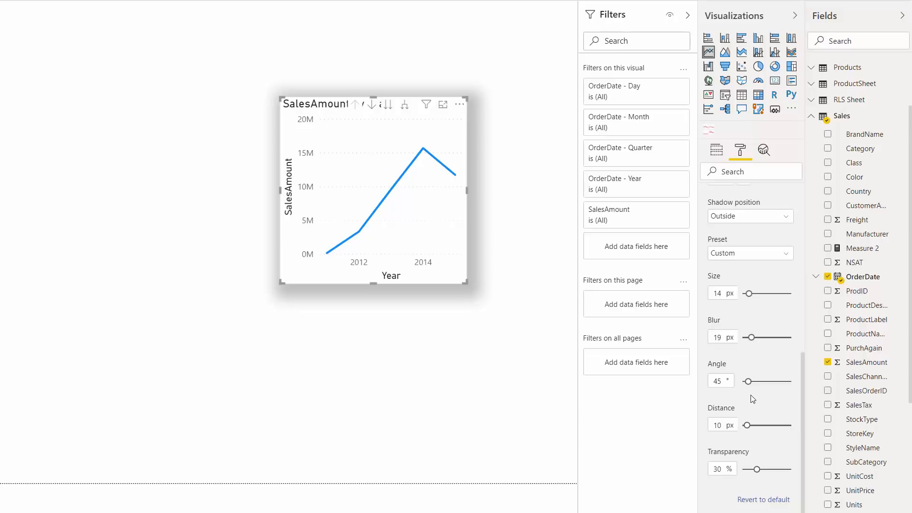
Step: Try shadow angles of 360° and 182°, settle on 104°, and increase the shadow's distance
left_click_drag(756, 383, 831, 385)
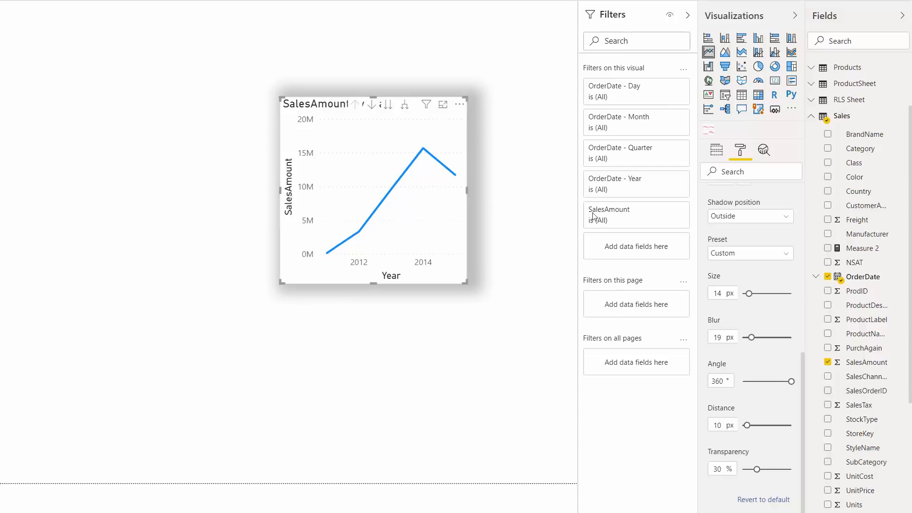
left_click(768, 383)
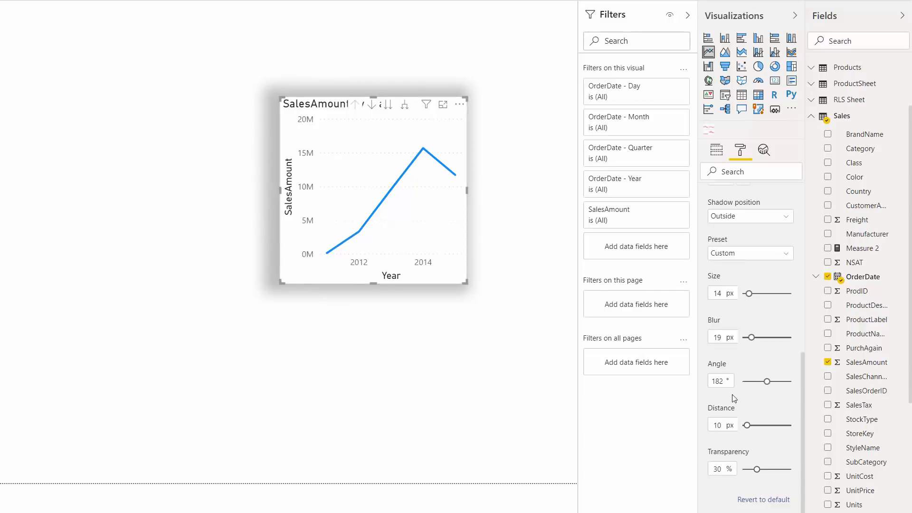
left_click(757, 382)
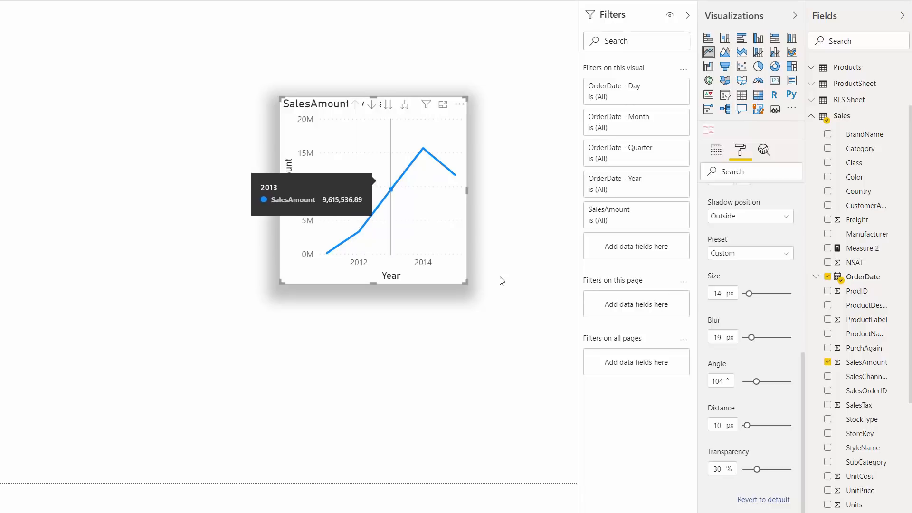
left_click_drag(748, 424, 783, 426)
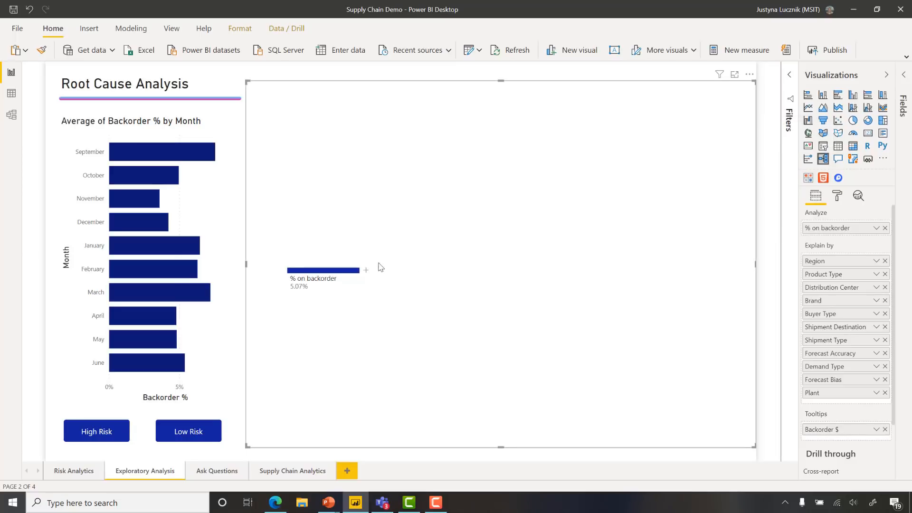
Step: Break down % on backorder by Demand Type in the decomposition tree on the Exploratory Analysis page
left_click(366, 270)
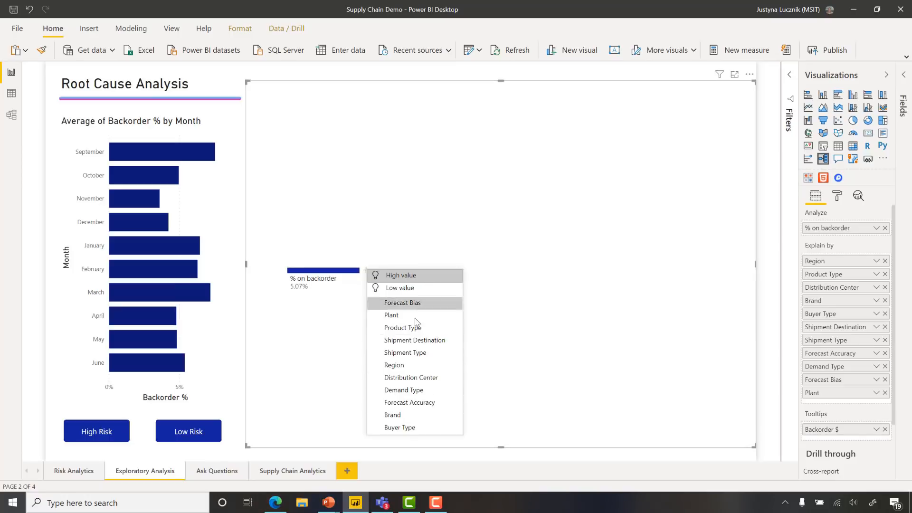
left_click(414, 393)
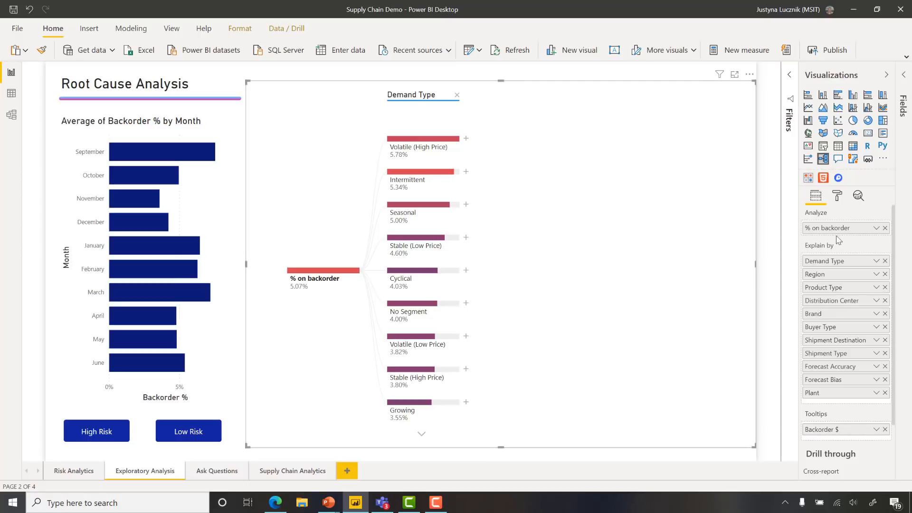
Step: Examine the conditional formatting rules for the decomposition tree's % on backorder data bar color, leaving them unmodified
left_click(840, 197)
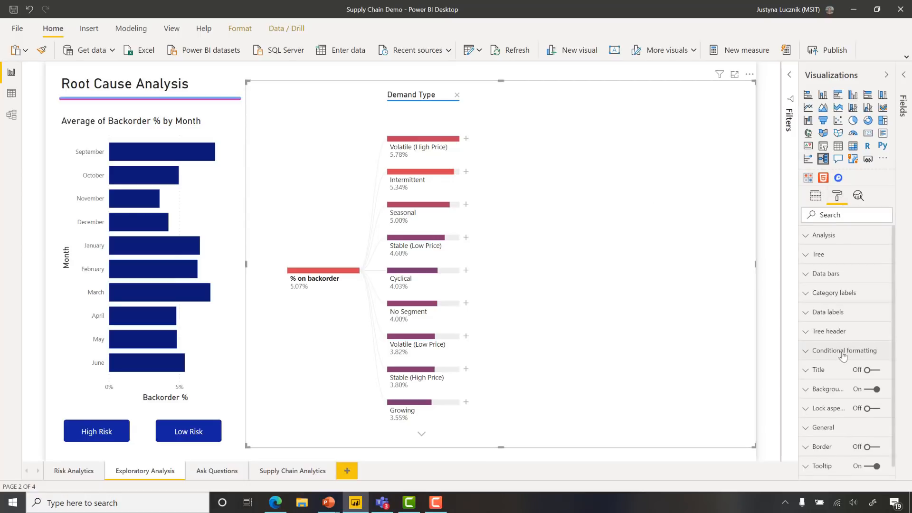
left_click(840, 353)
left_click(856, 424)
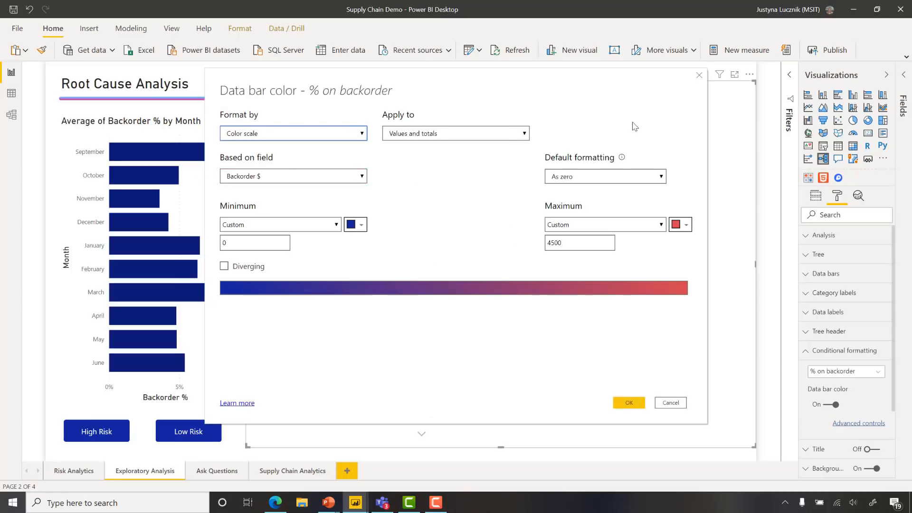
left_click(699, 75)
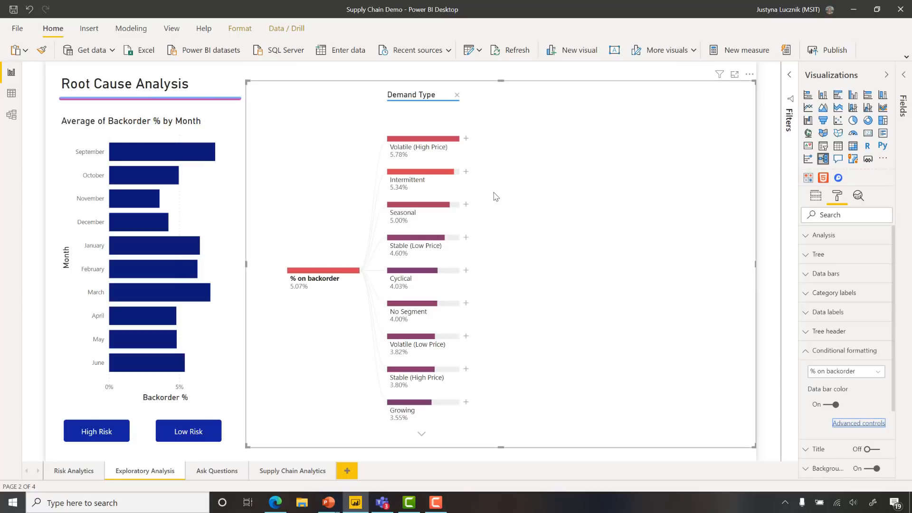
Step: Break down the Intermittent demand type by Forecast Bias in the decomposition tree
left_click(467, 171)
left_click(516, 208)
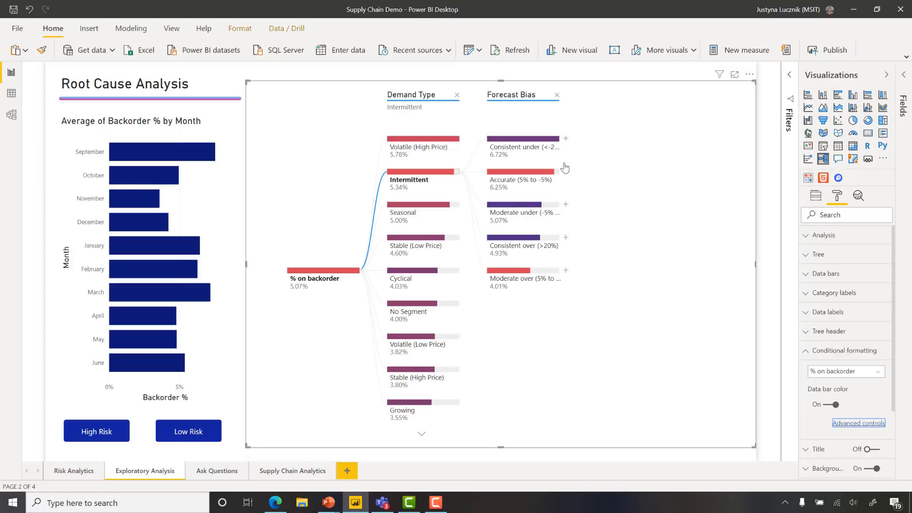
Step: Split the Accurate (5% to -5%) node and its Patient Monitoring child by the High value AI split in the decomposition tree
left_click(566, 171)
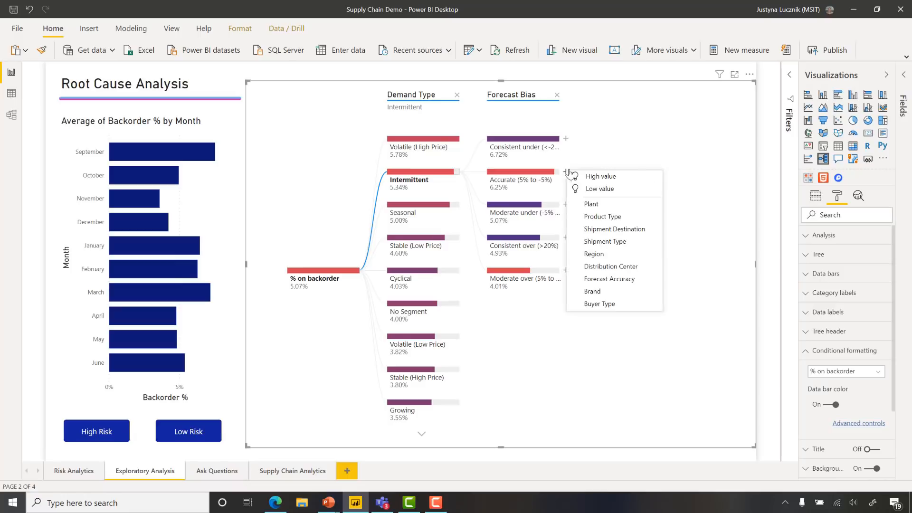
left_click(638, 180)
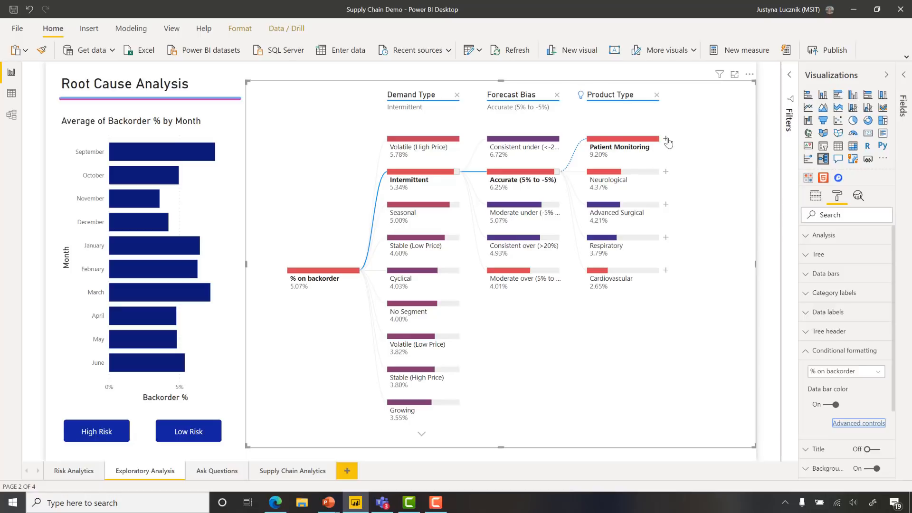
left_click(665, 139)
left_click(718, 142)
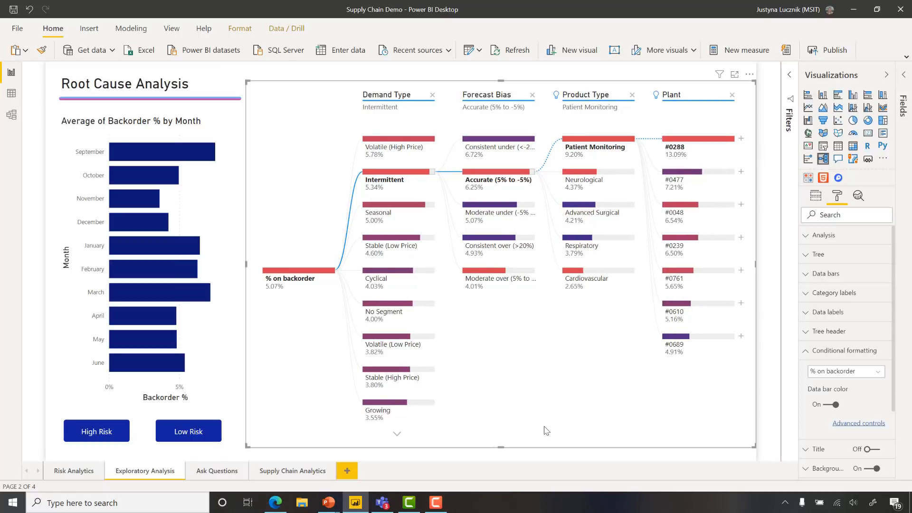
Step: Shorten the decomposition tree visual to about half its height and switch its Demand Type path to Growing
left_click_drag(500, 447, 521, 263)
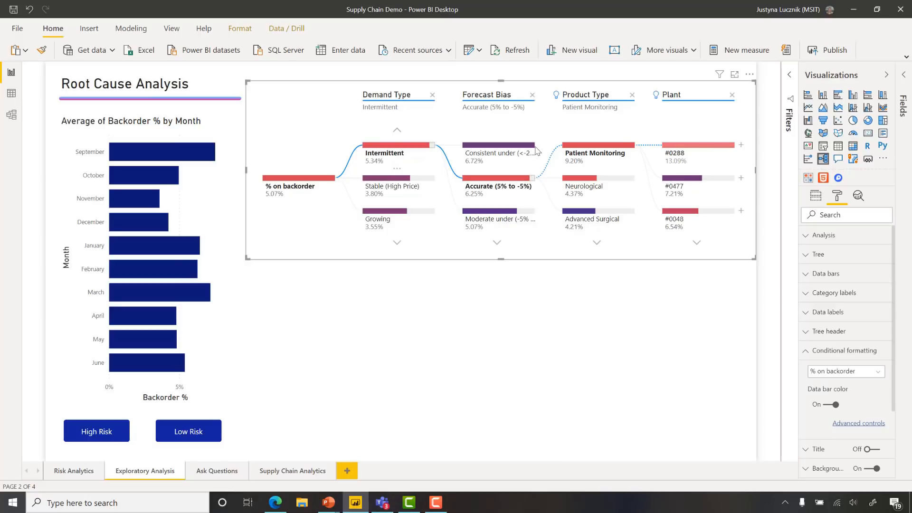
left_click(397, 133)
left_click(396, 244)
left_click(397, 244)
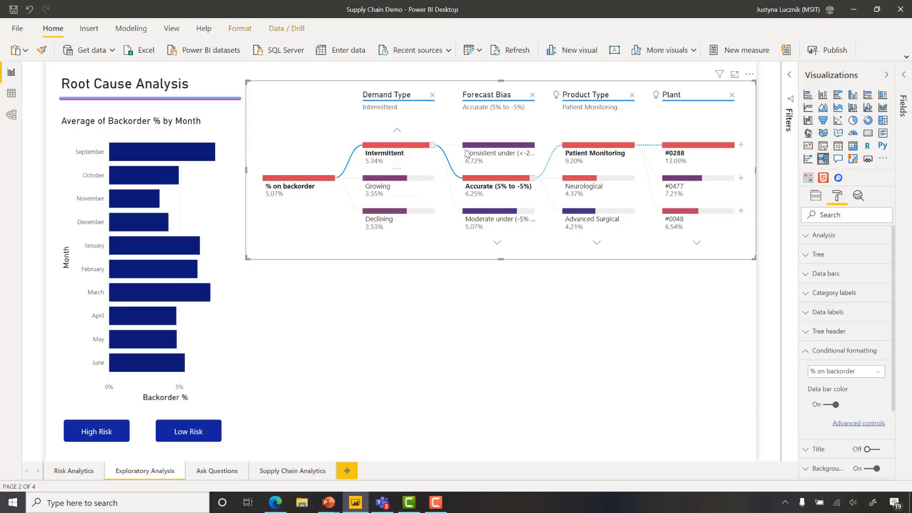
left_click(385, 186)
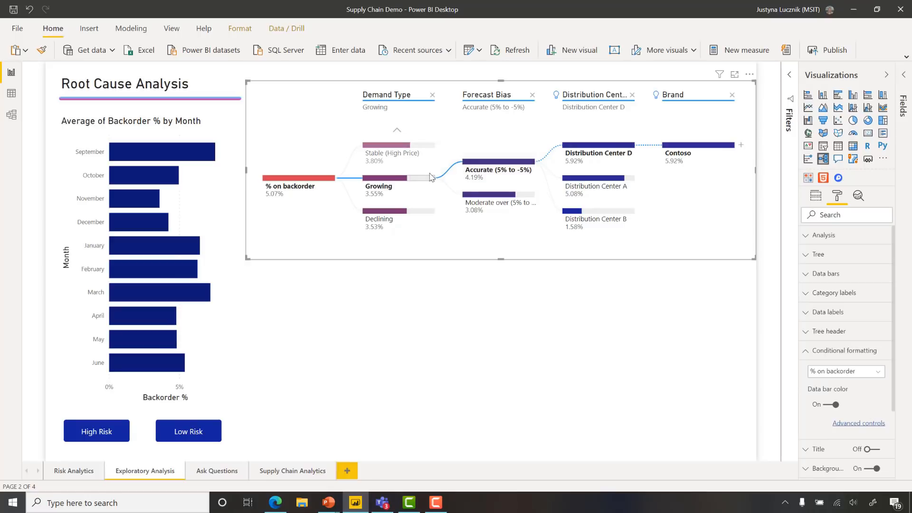
Step: Switch the decomposition tree's Demand Type path back to Intermittent
left_click(397, 131)
left_click(398, 132)
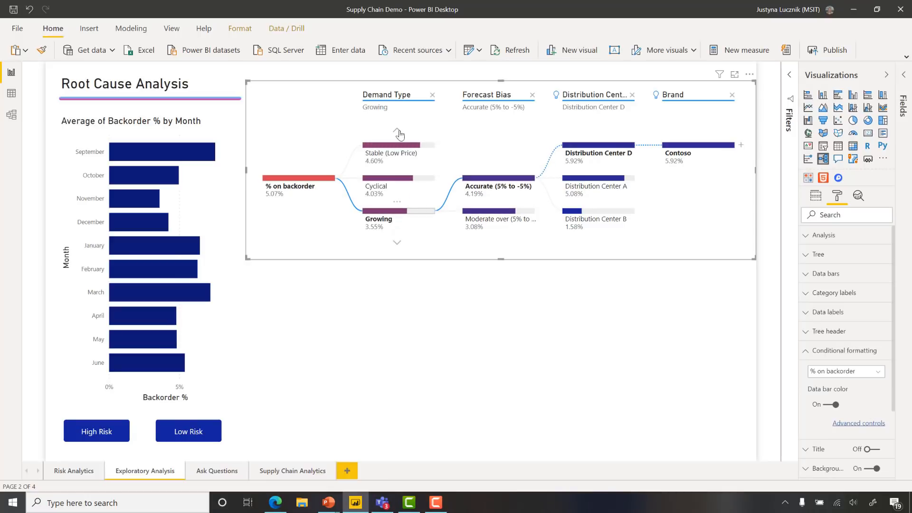
left_click(398, 132)
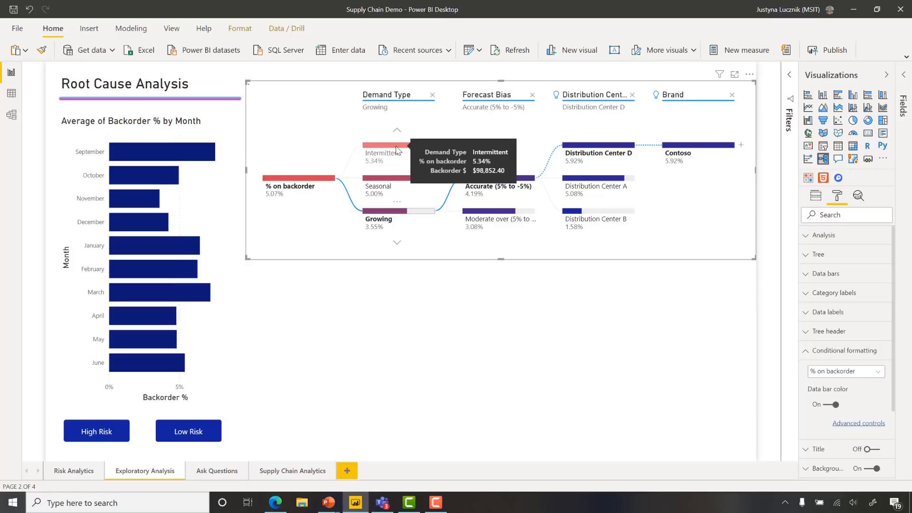
left_click(396, 150)
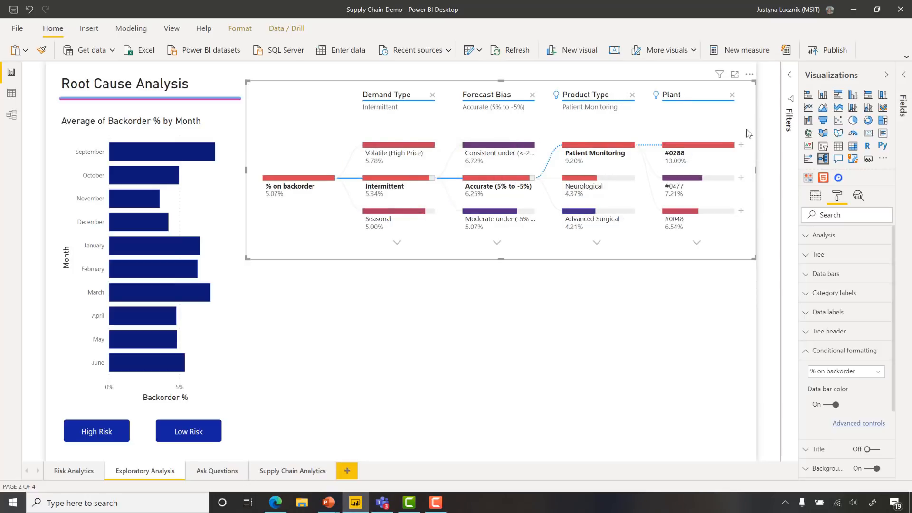
Step: Cross-highlight the monthly backorder chart by the Patient Monitoring, plant #0288 and Accurate (5% to -5%) nodes in turn
left_click(592, 150)
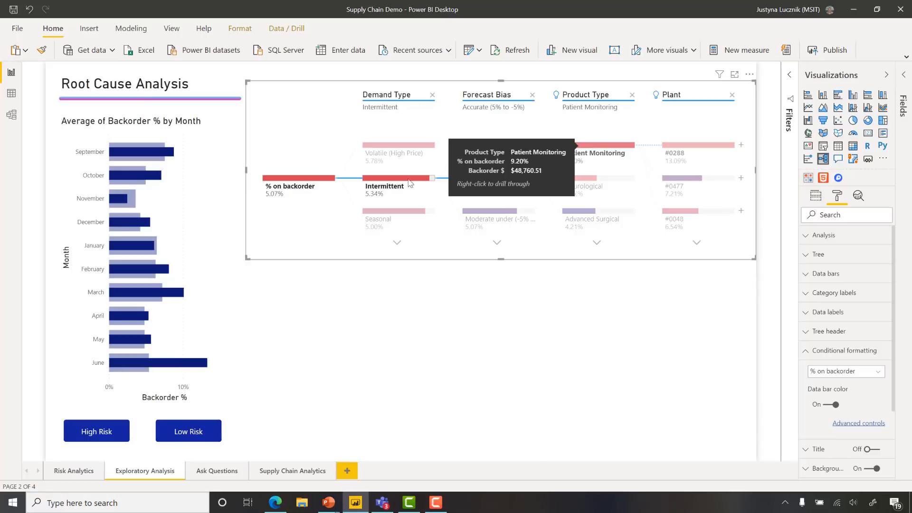
left_click(710, 146)
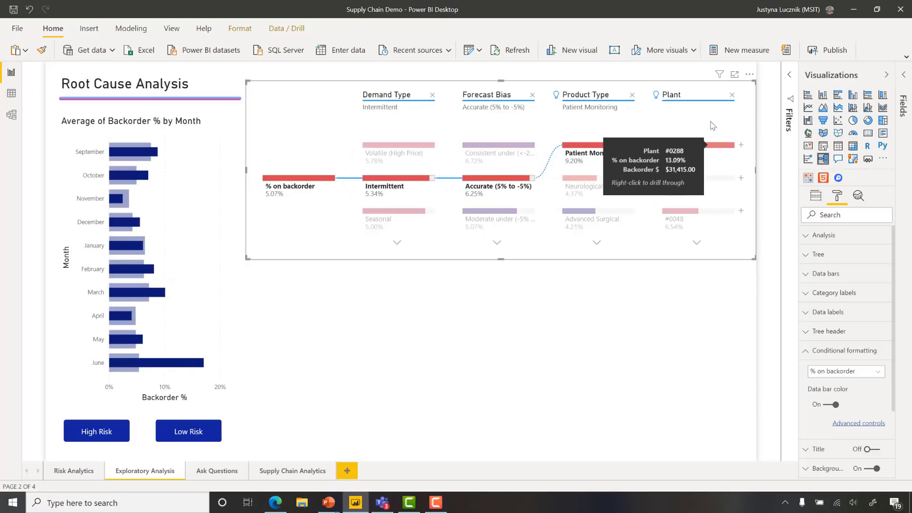
left_click(495, 180)
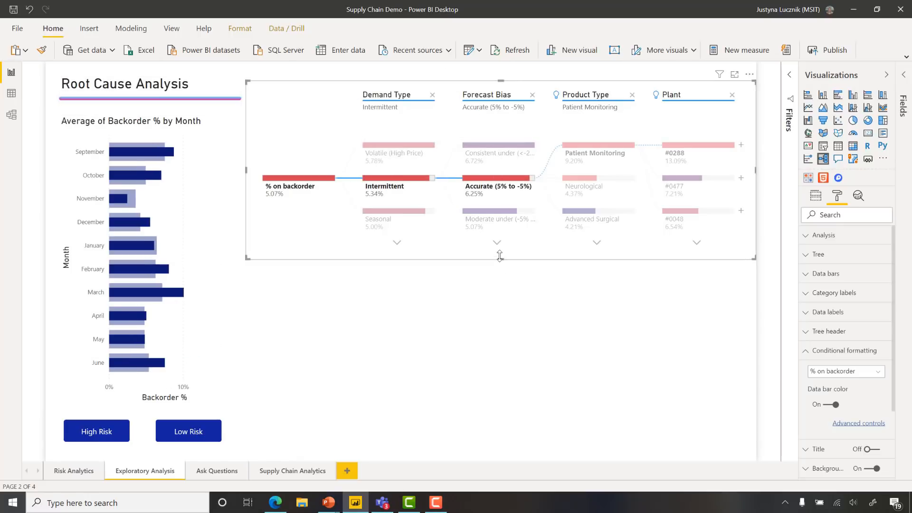
Step: Cross-highlight the decomposition tree by April from the monthly backorder chart and clear the selection
left_click(127, 323)
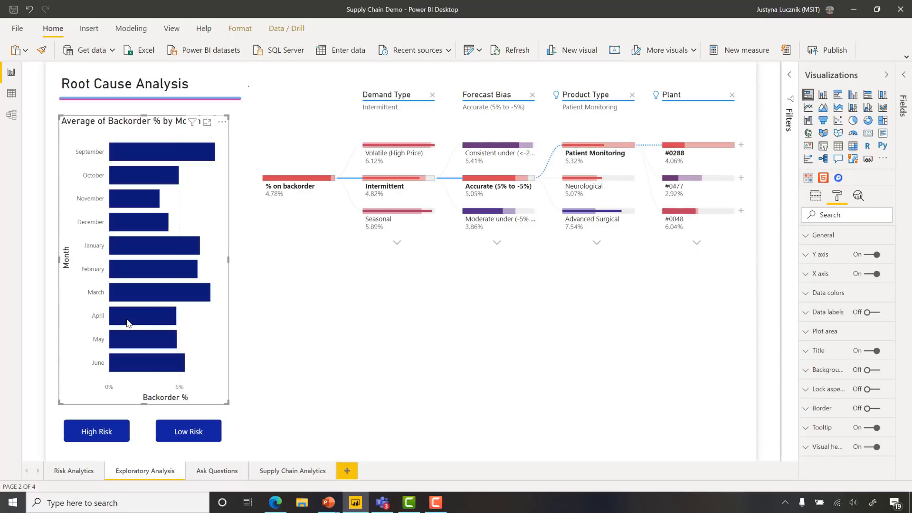
left_click(128, 323)
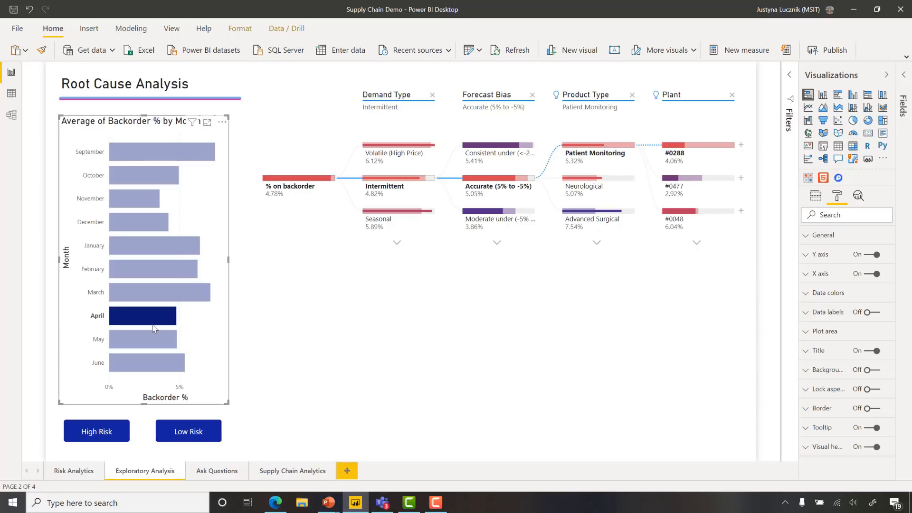
left_click(142, 319)
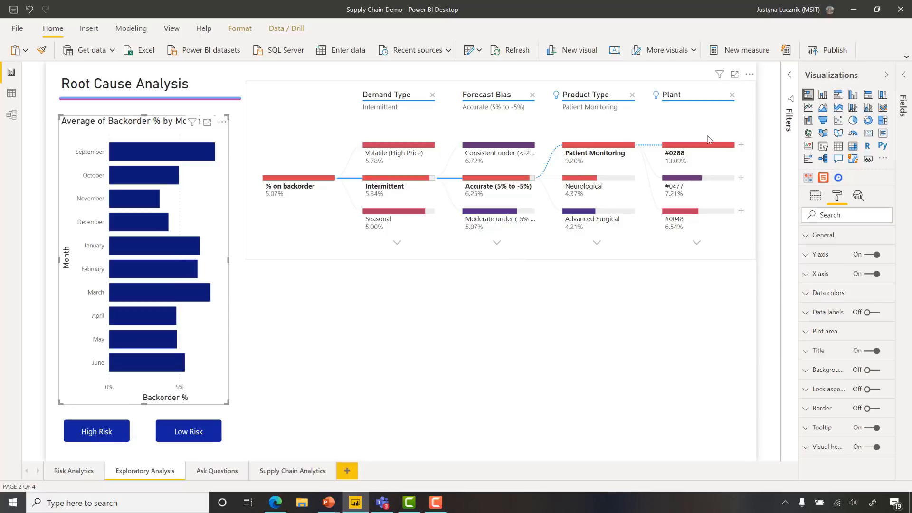
Step: Drill through from the plant #0288 node of the decomposition tree to the Ask Questions page
right_click(699, 147)
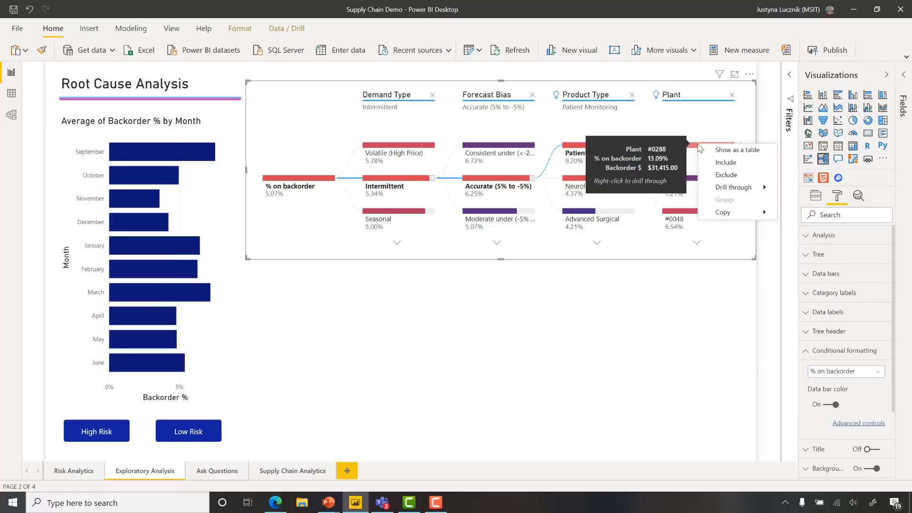
mouse_move(739, 190)
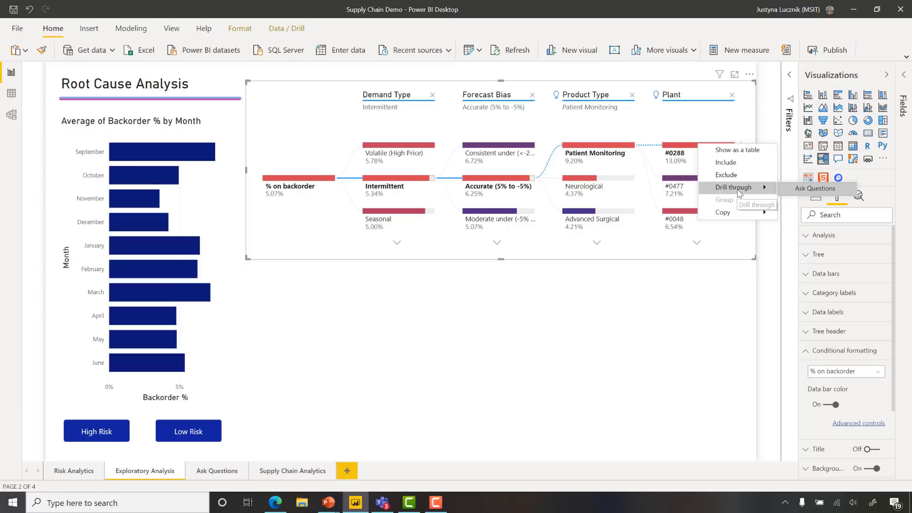
left_click(815, 189)
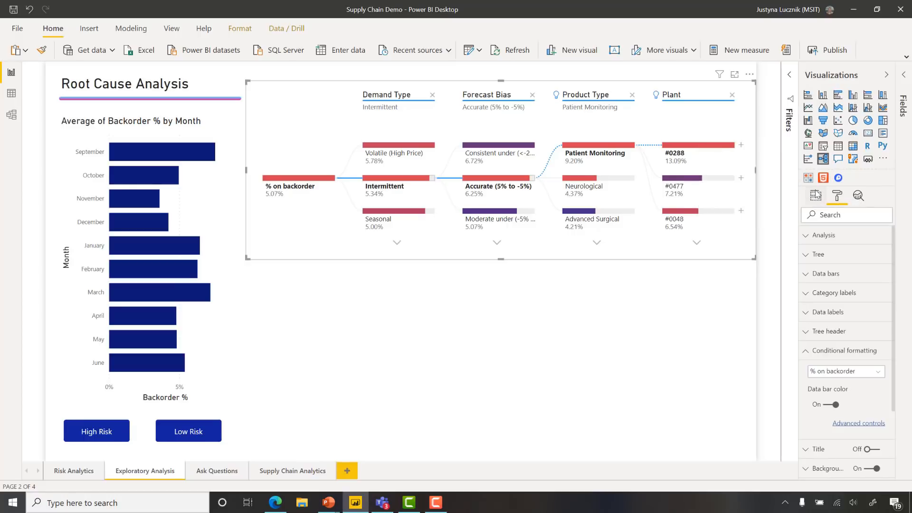